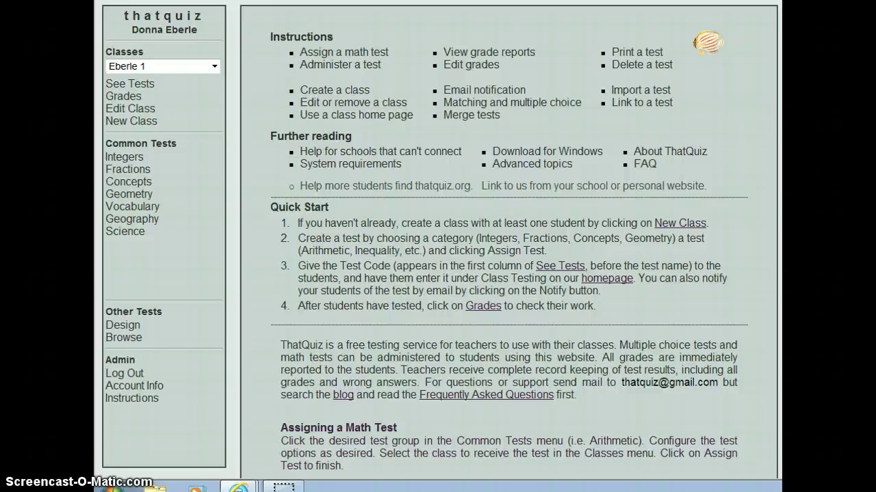
Open Eberle 1's Edit Class page, select the home page URL, and keep home page passwords off
click(146, 111)
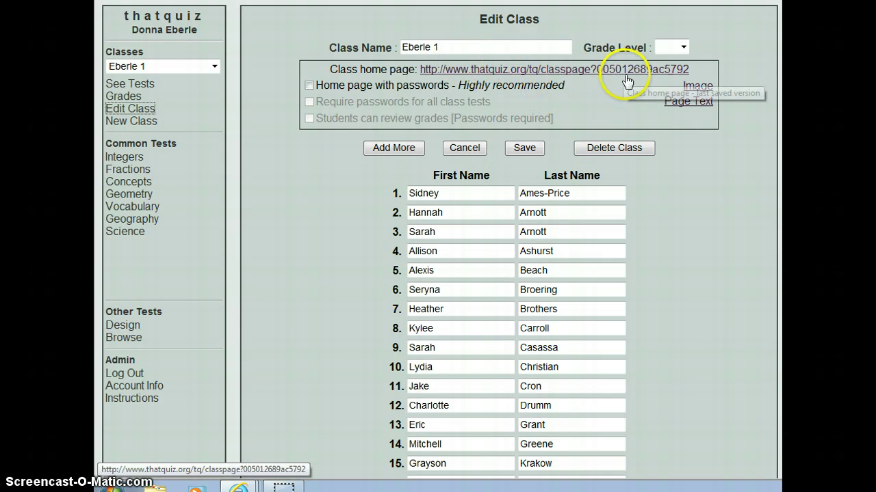
drag(691, 70, 408, 71)
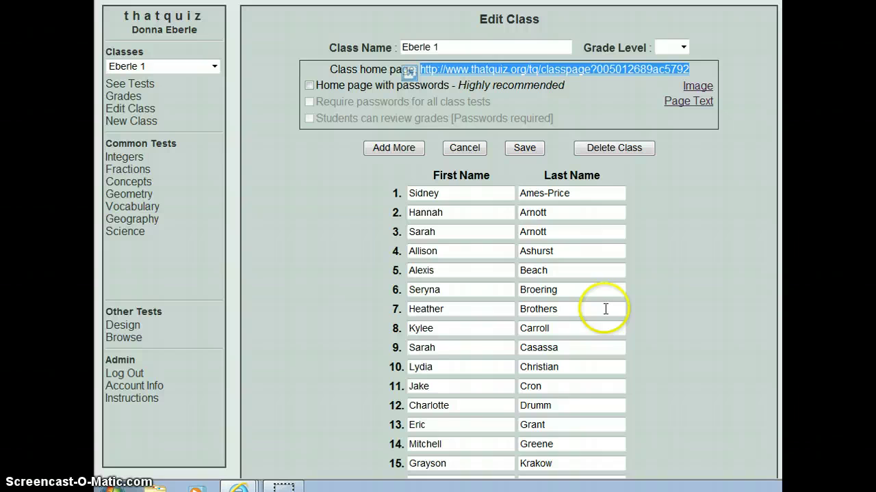
click(309, 85)
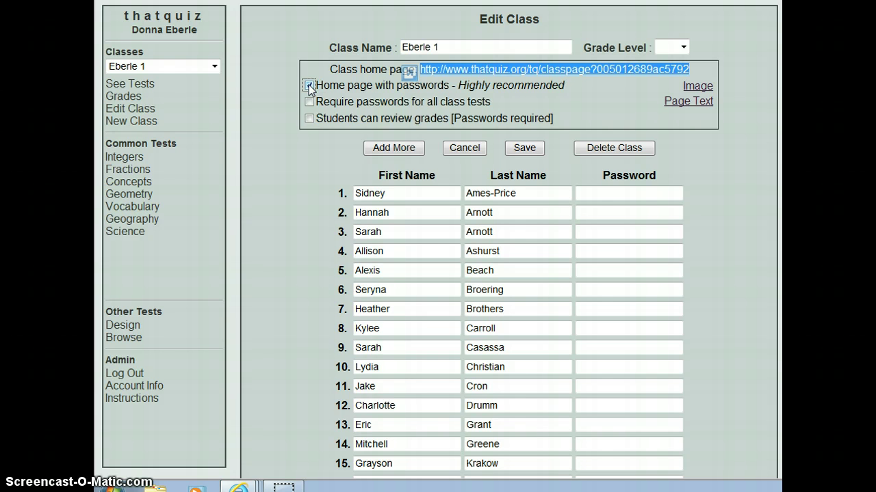
click(308, 85)
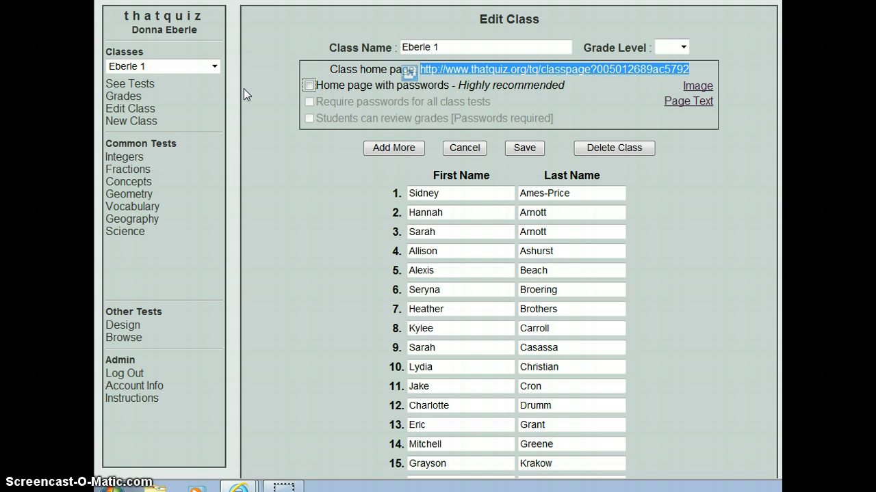
Show Eberle 1's tests and bring up the Integers Arithmetic test generator
click(151, 92)
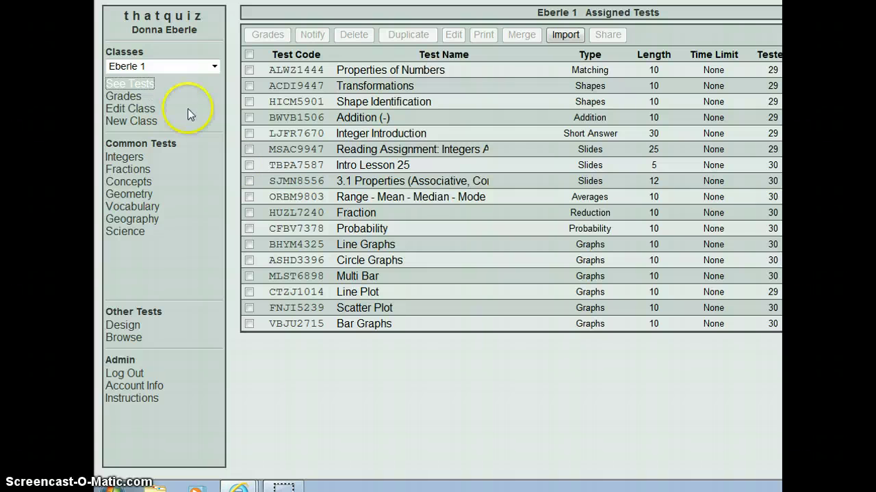
click(130, 159)
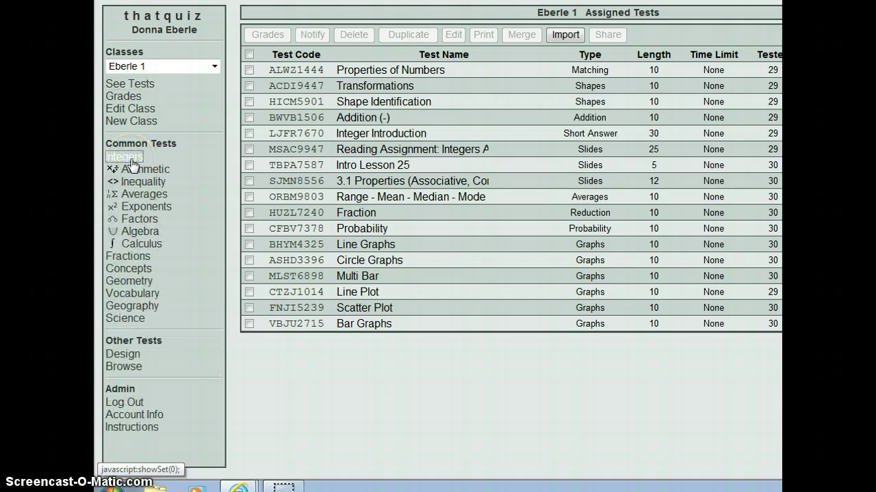
click(133, 169)
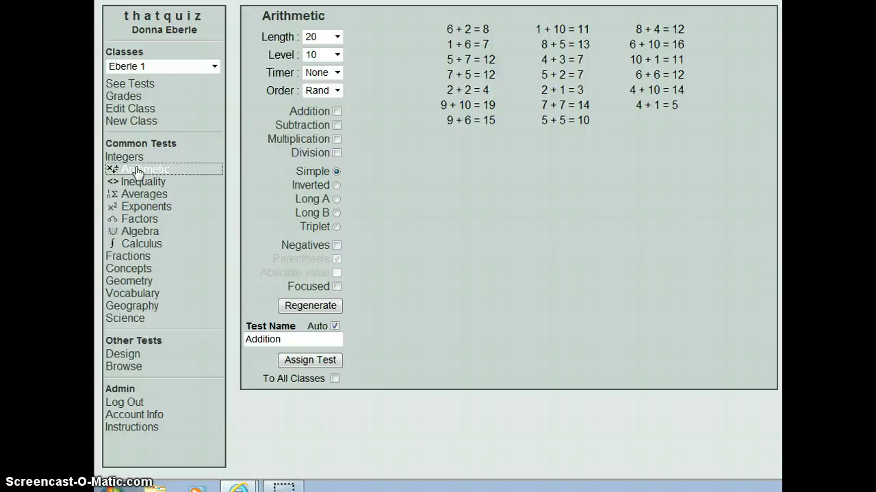
Make the test Multiplication with 100 questions at difficulty level 10
click(337, 139)
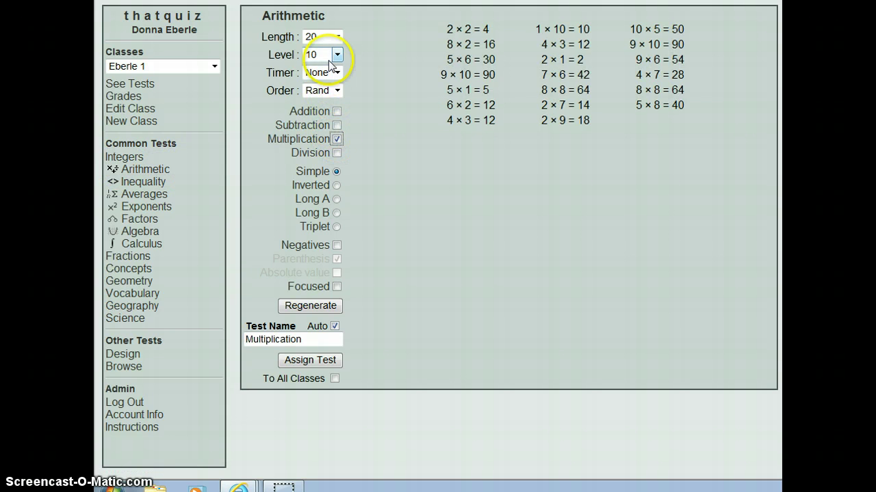
click(337, 37)
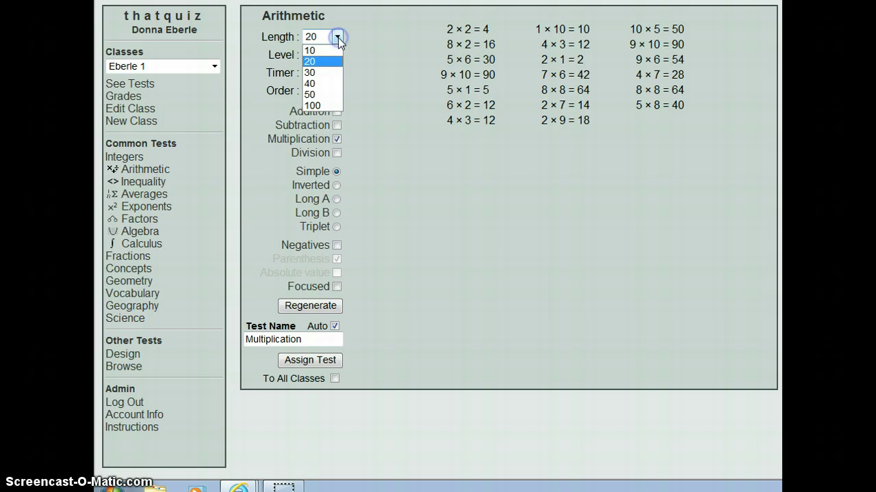
click(336, 106)
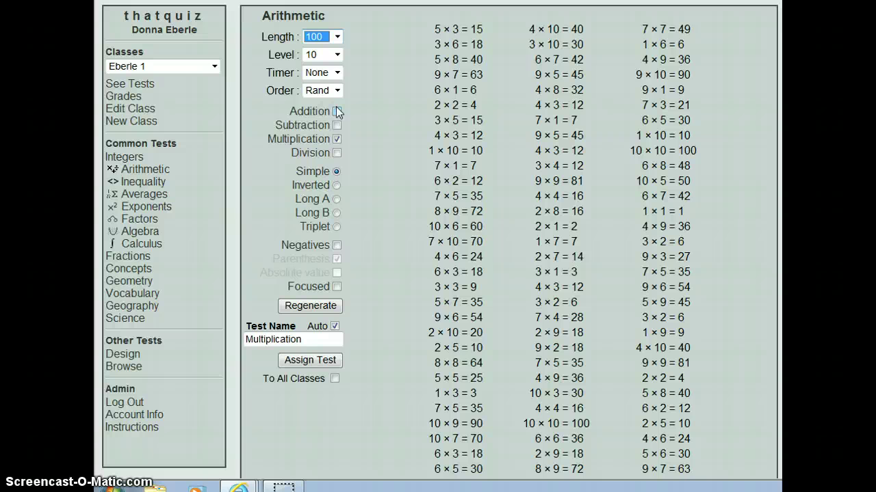
click(337, 54)
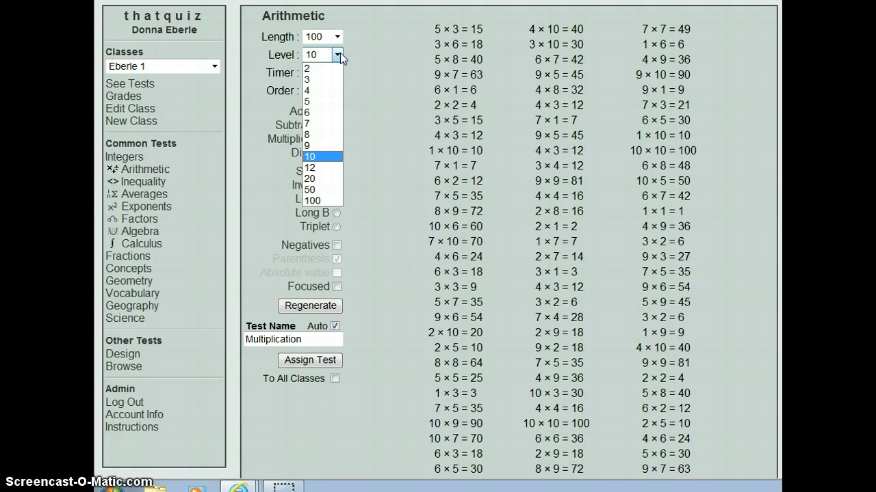
click(319, 199)
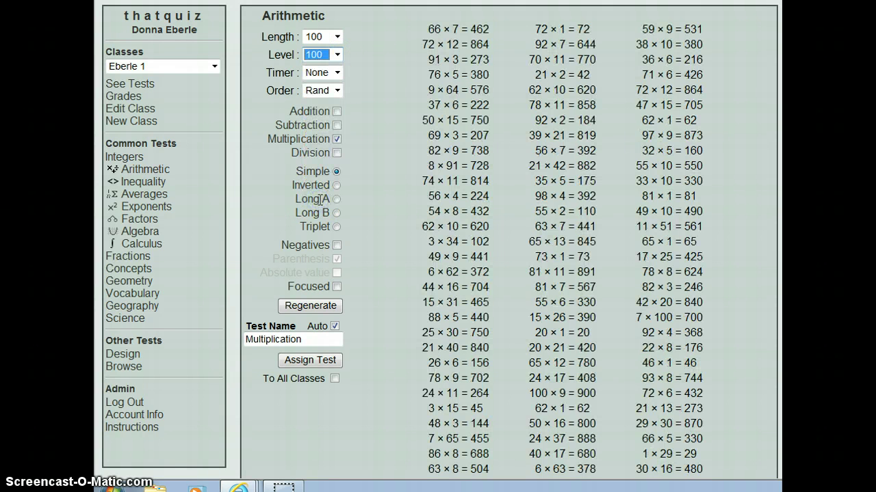
click(337, 55)
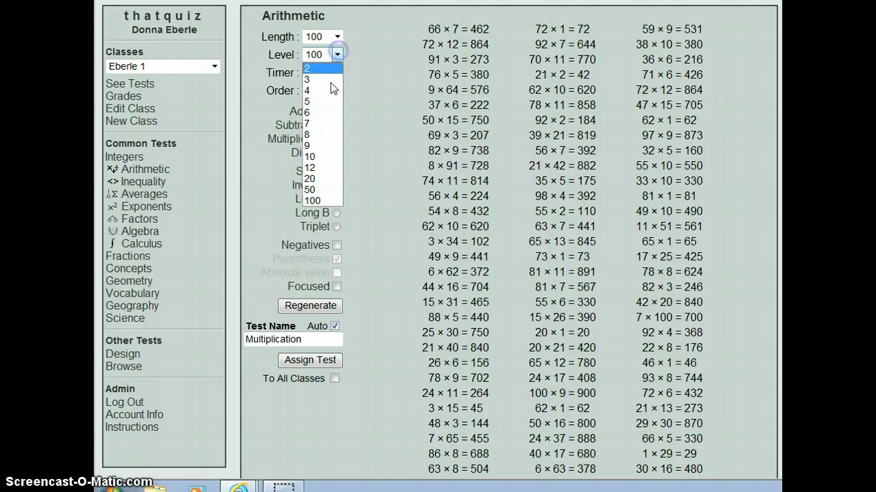
click(318, 169)
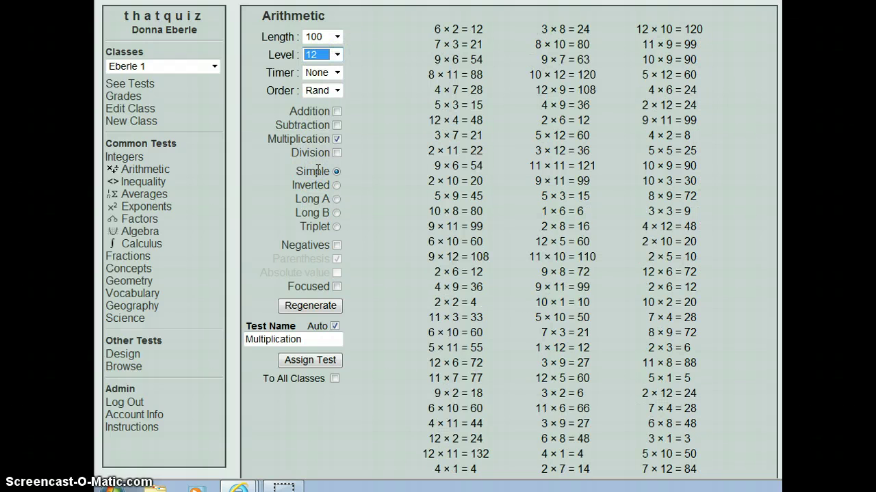
click(337, 55)
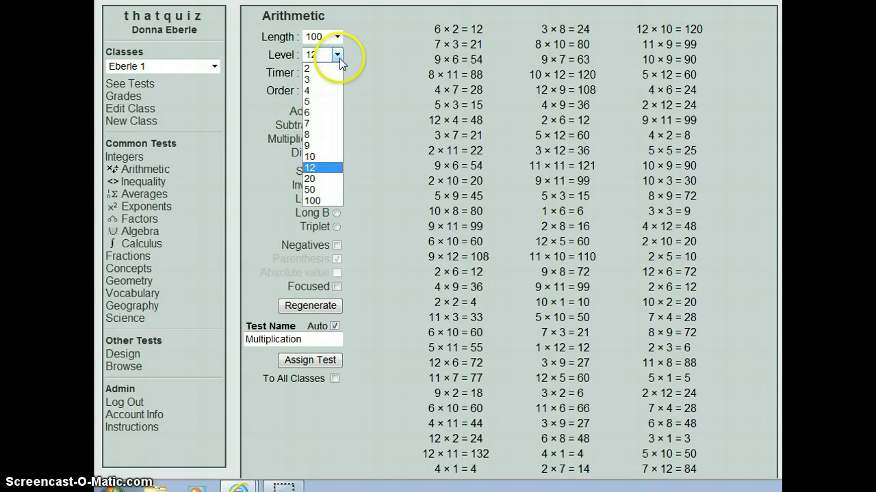
click(327, 157)
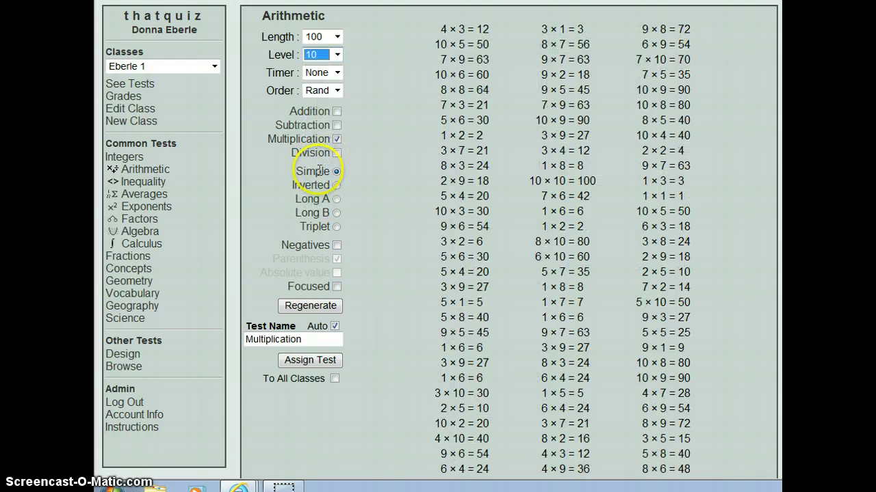
Set a 10:00 timer on the multiplication test and assign it to all classes
click(337, 72)
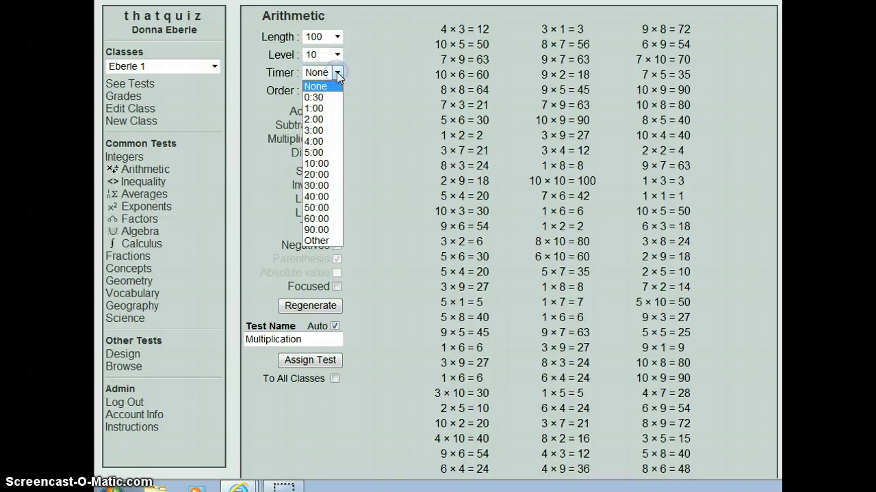
click(321, 163)
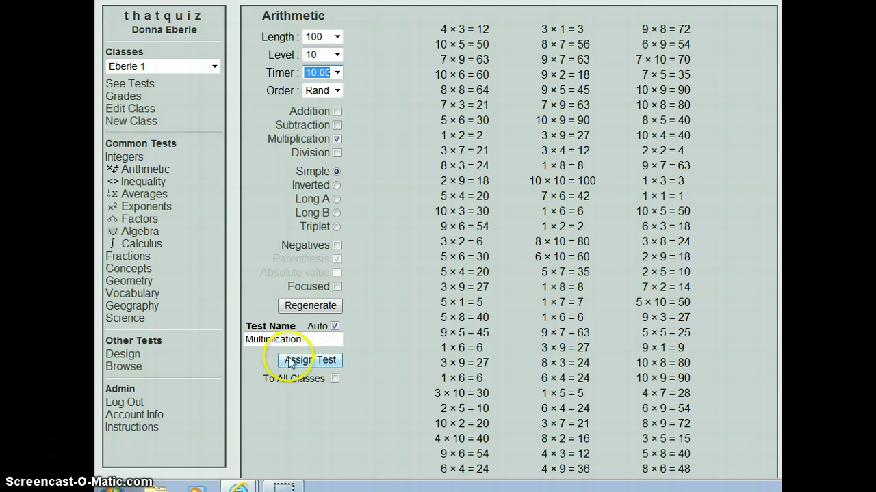
click(335, 380)
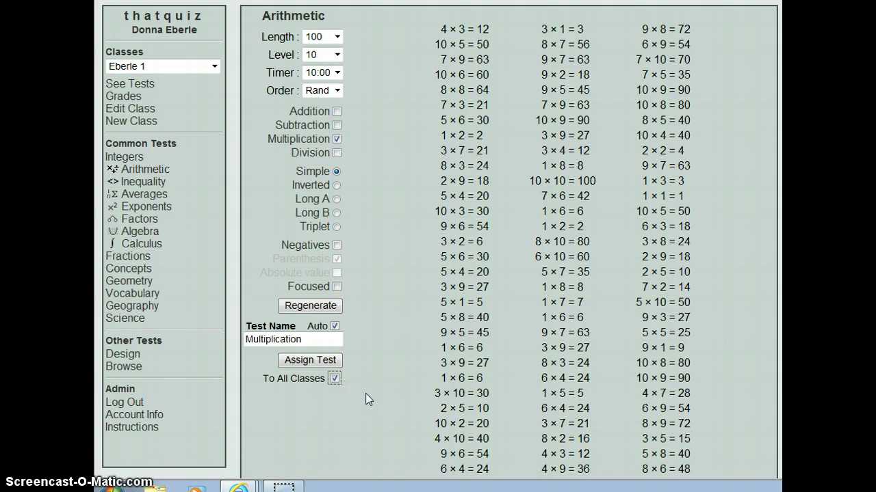
click(309, 361)
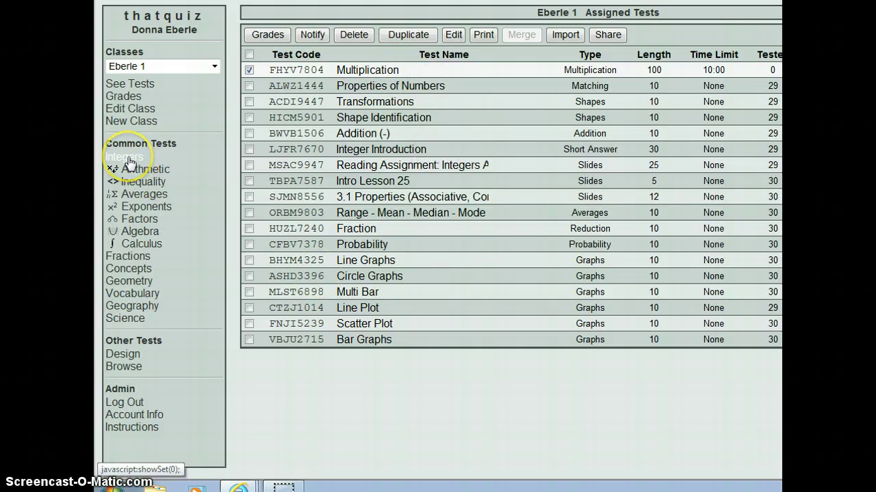
In the Inequality generator, try negatives and absolute values, and set length to 10 questions
click(157, 183)
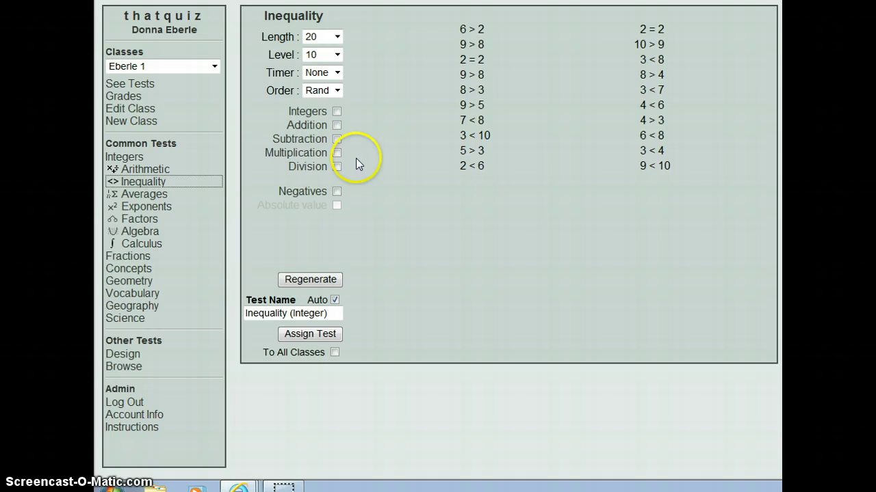
click(337, 192)
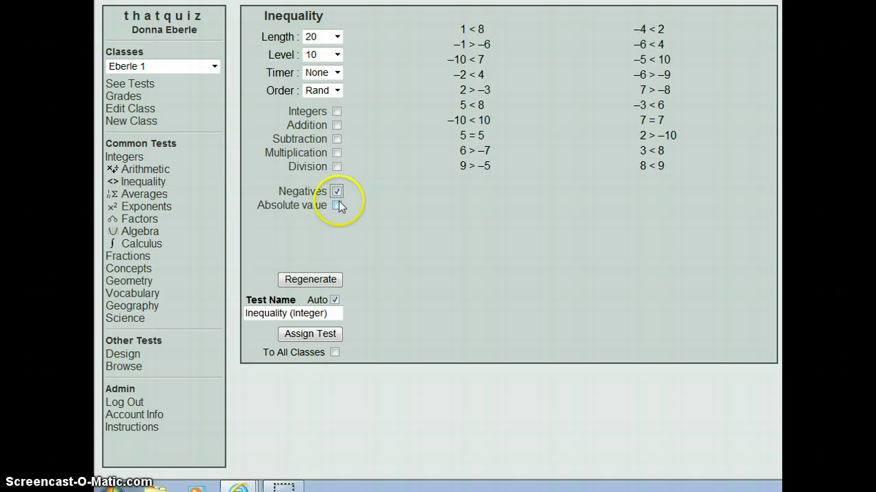
click(336, 205)
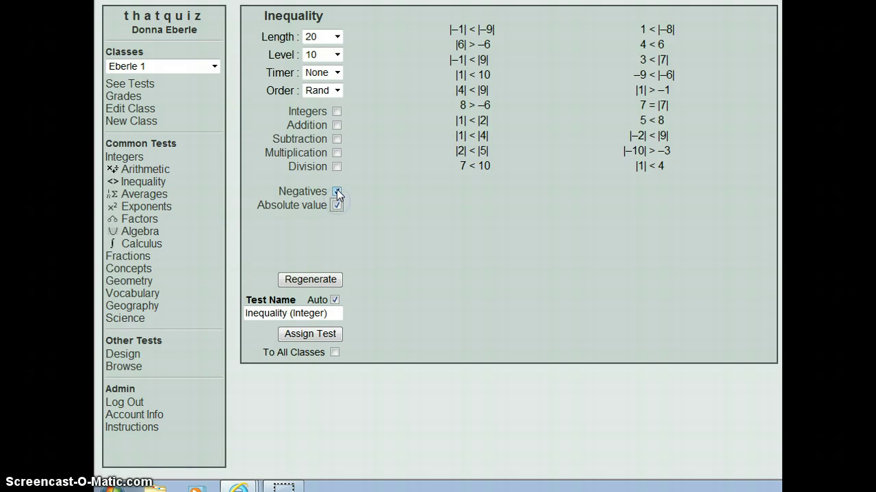
click(337, 192)
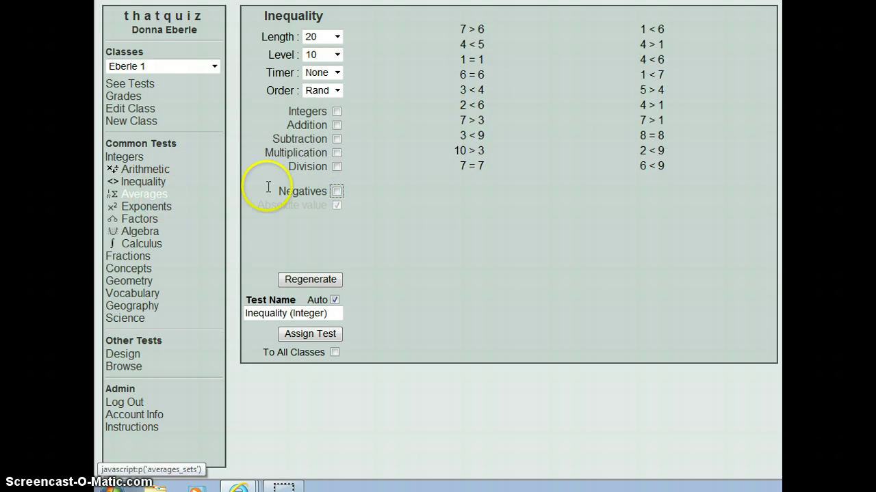
click(336, 193)
click(336, 203)
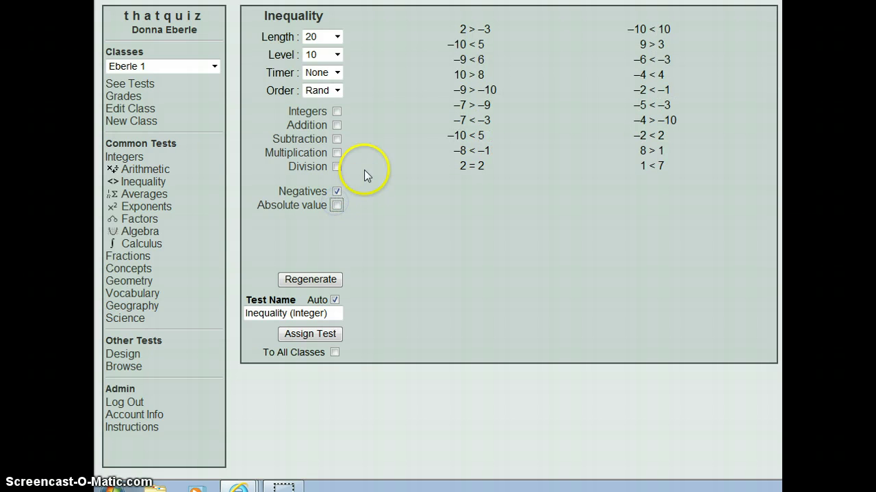
click(335, 206)
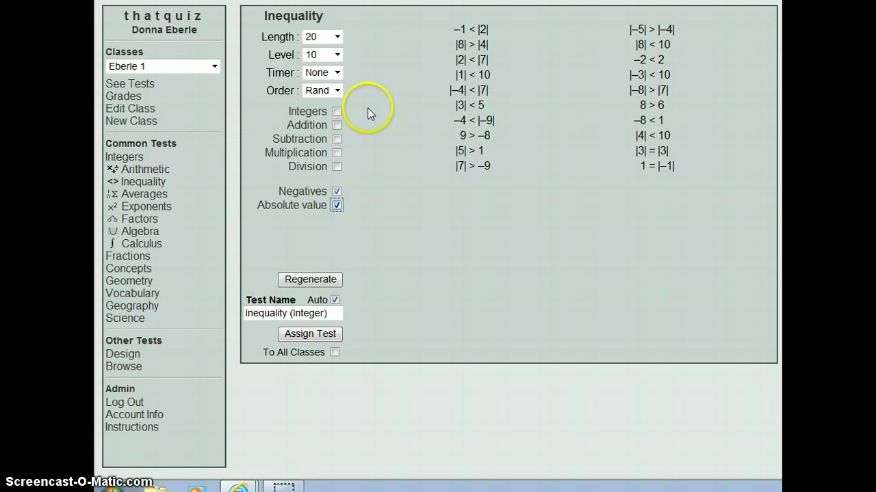
click(337, 36)
click(332, 51)
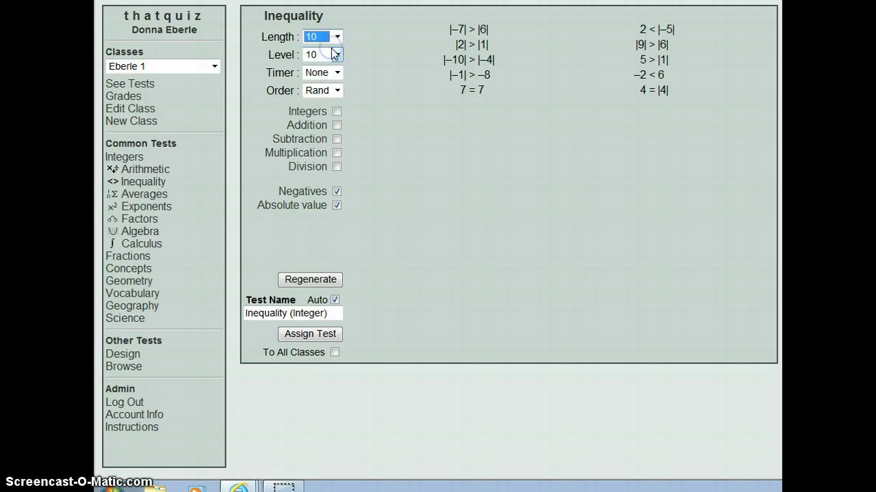
click(487, 179)
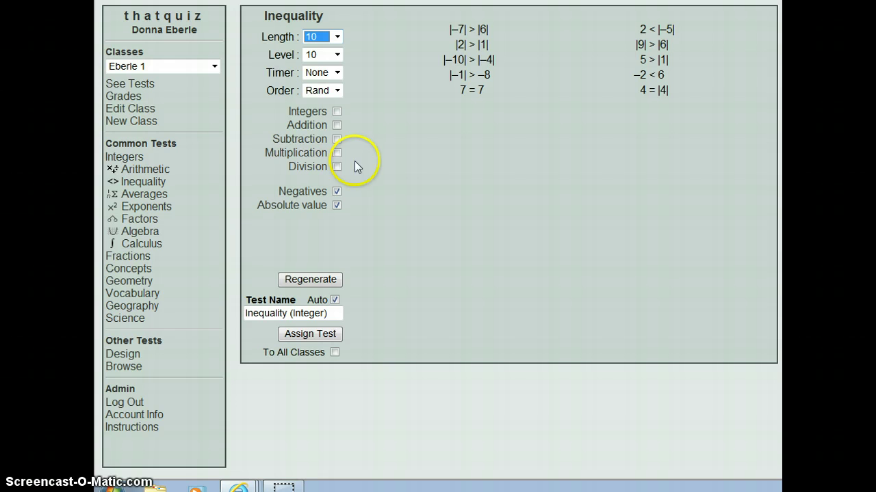
Include Addition inequalities, share to all classes, and assign the test
click(338, 126)
click(483, 171)
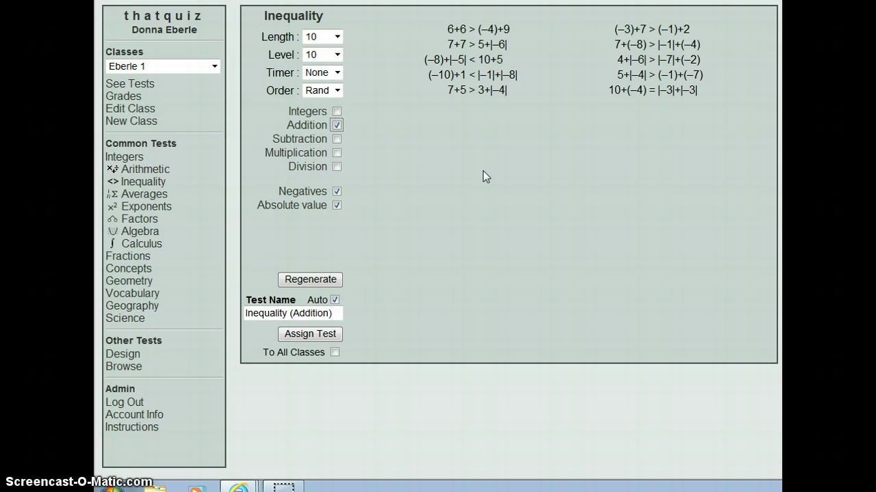
click(335, 353)
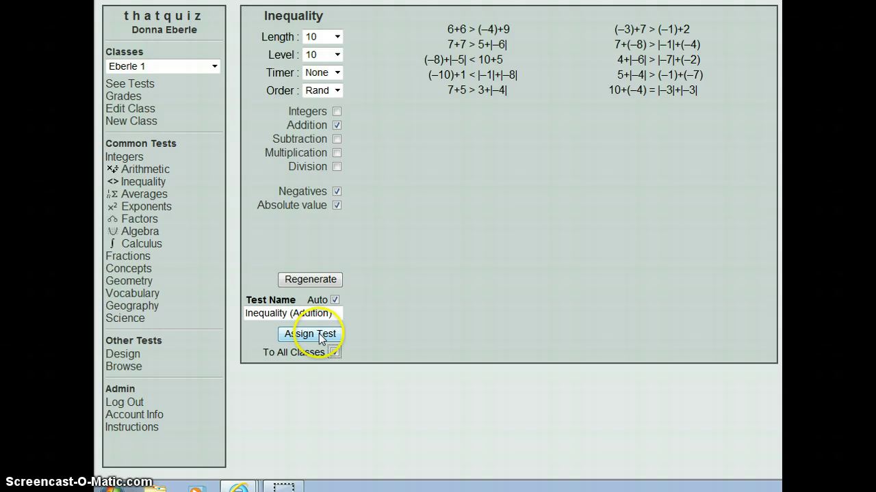
click(318, 335)
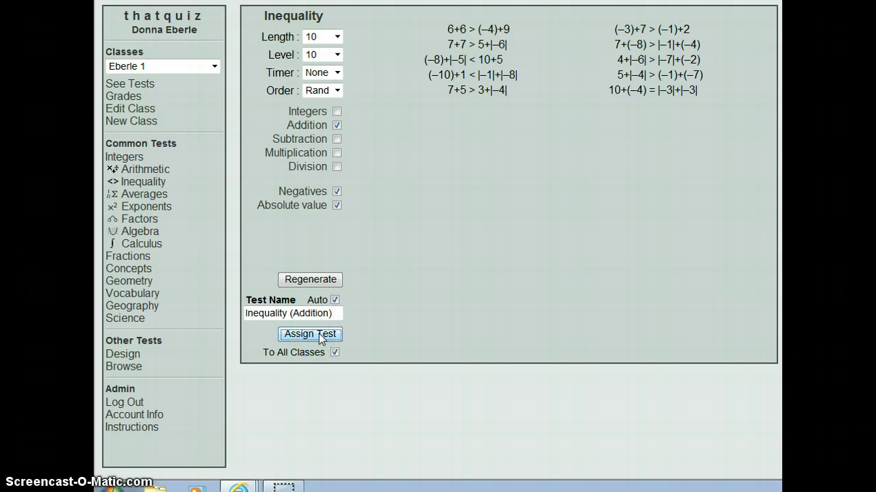
click(319, 336)
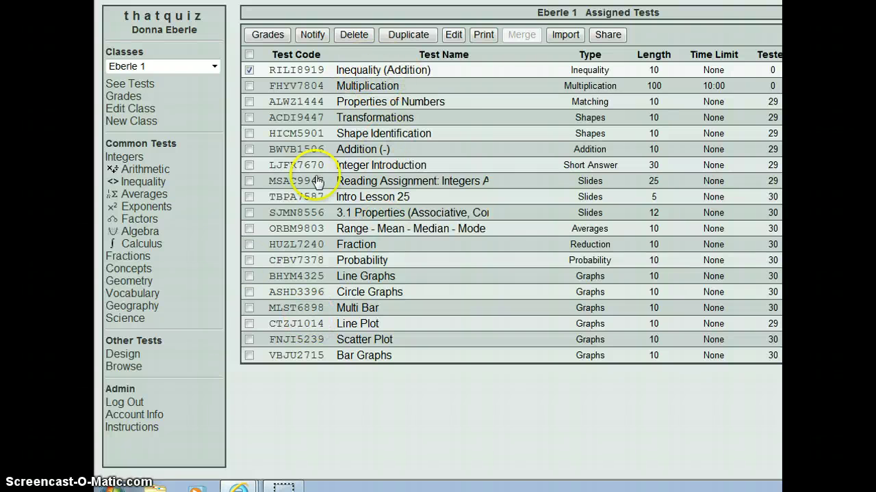
Preview Averages mean problems with negatives on then off, then show the Root & Exponent generator
click(152, 194)
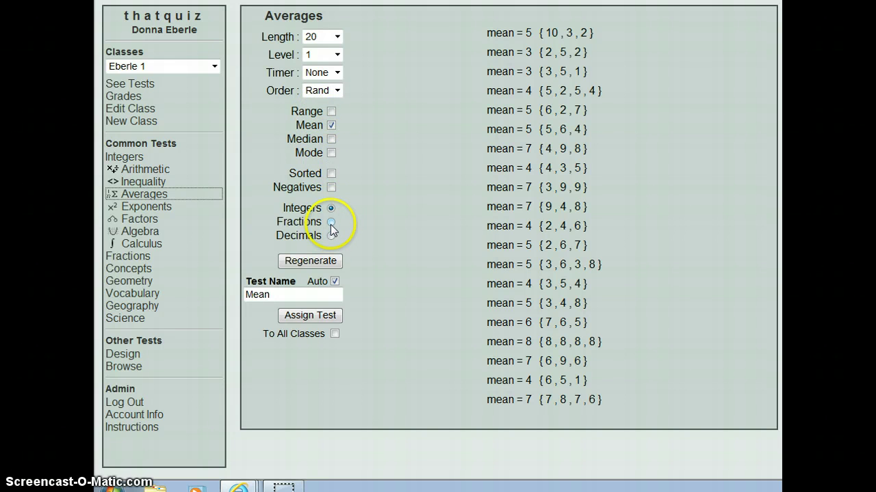
click(330, 188)
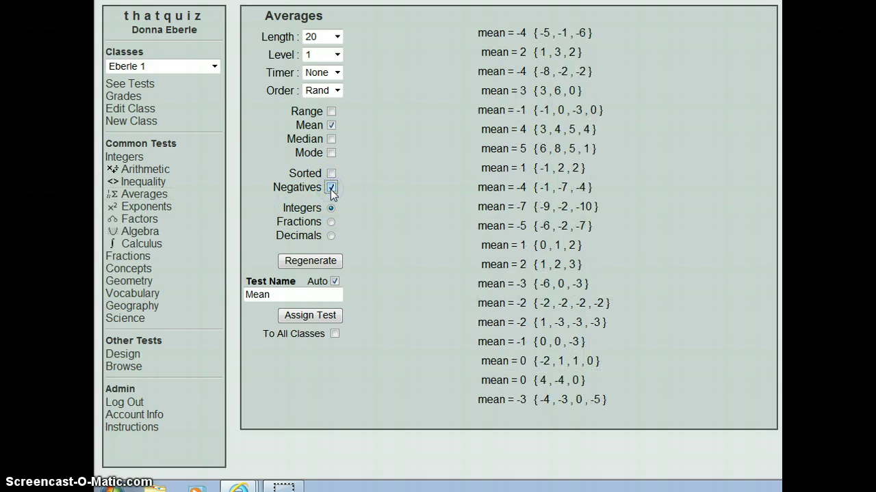
click(330, 188)
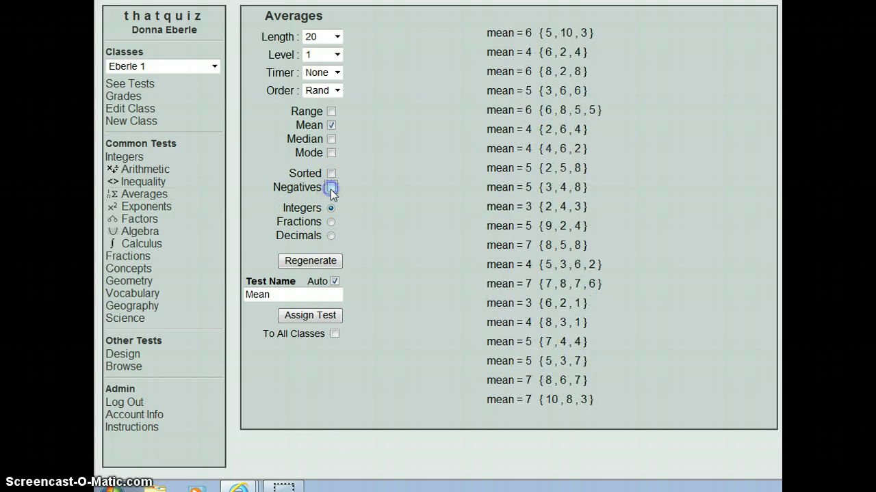
click(156, 214)
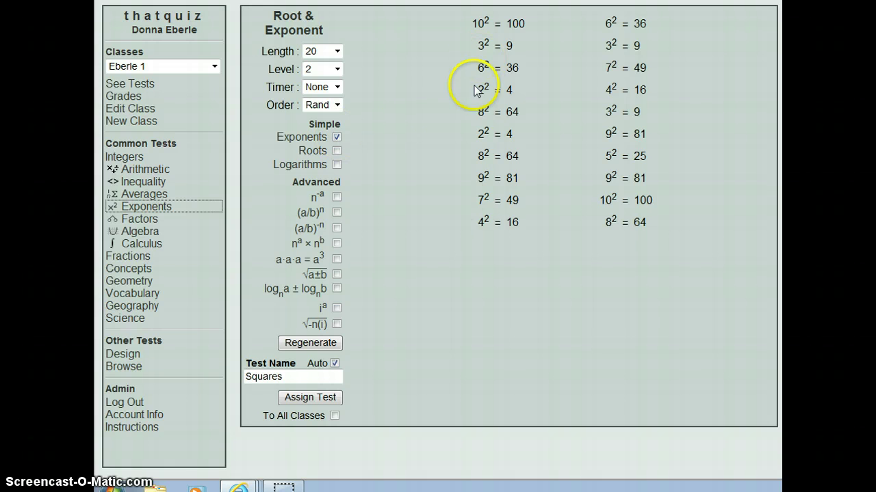
Make a 10-question Factors test with only least common multiple questions
click(152, 223)
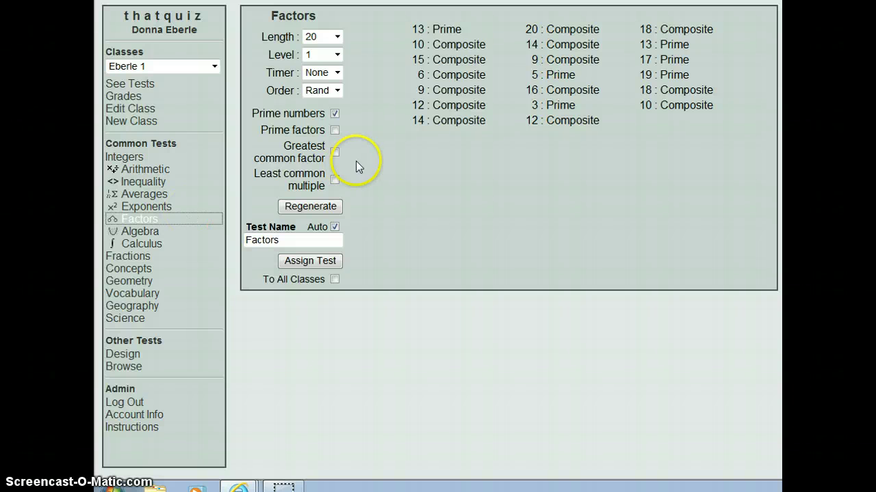
click(334, 130)
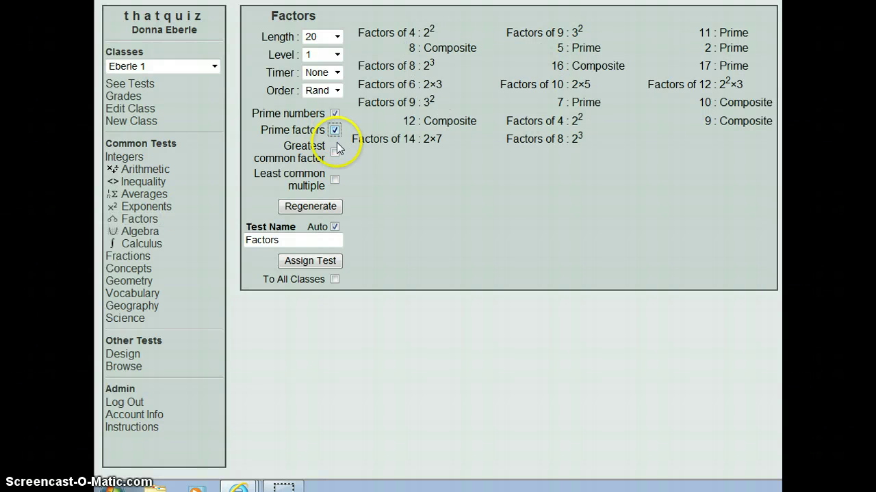
click(335, 152)
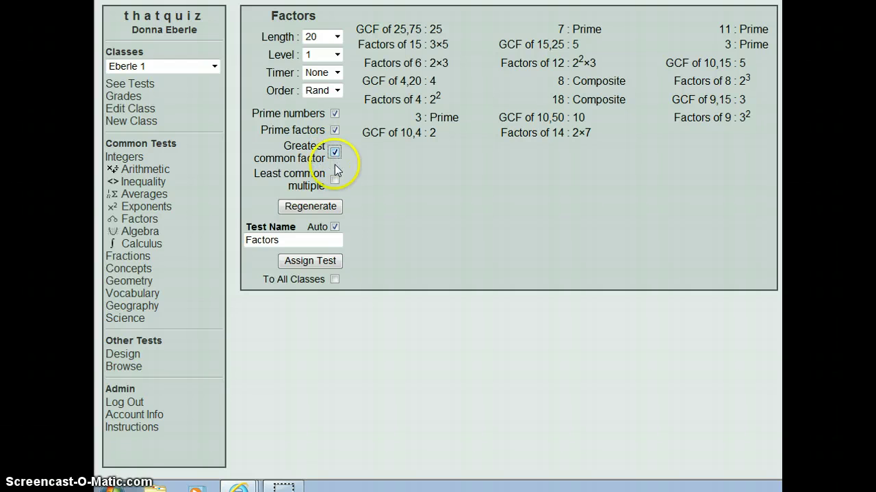
click(335, 180)
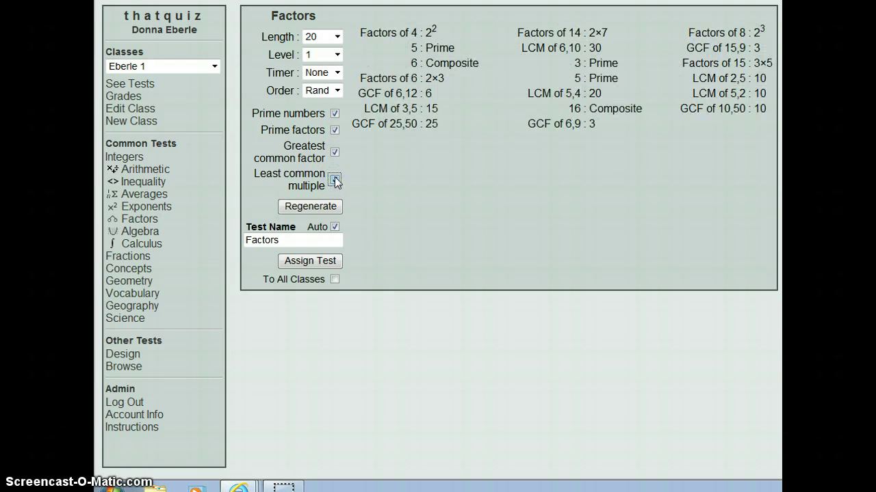
click(334, 36)
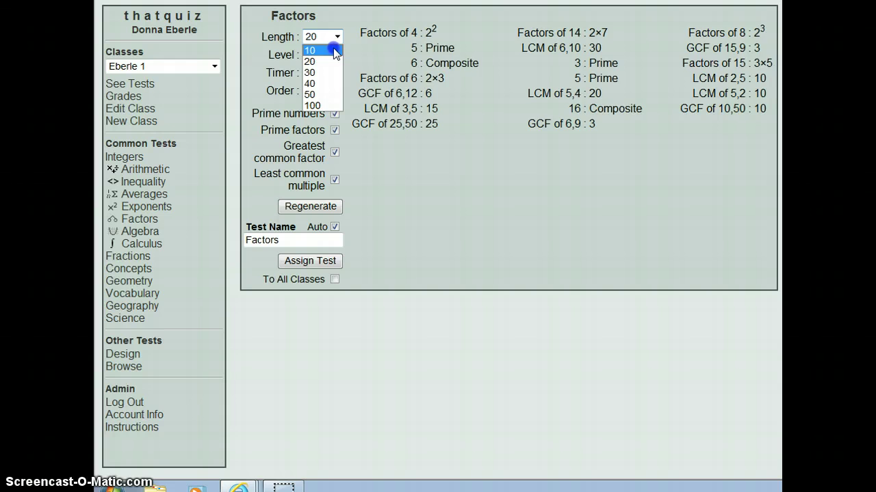
click(338, 47)
click(334, 114)
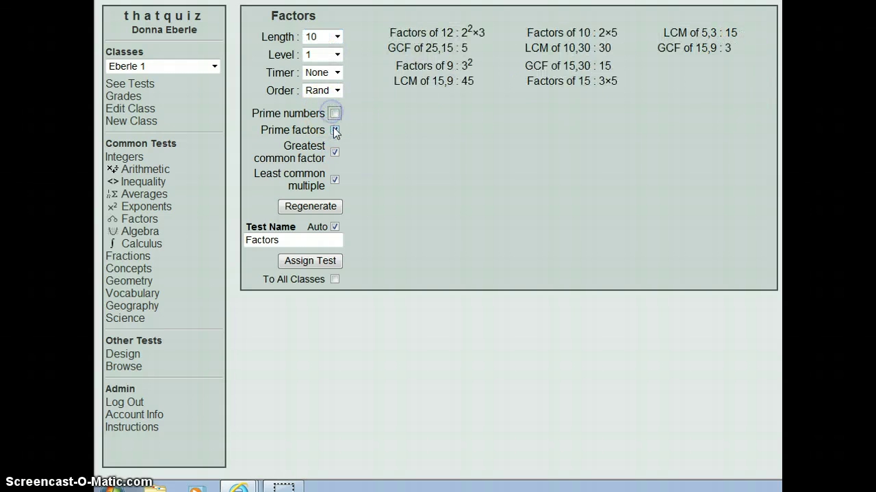
click(335, 130)
click(334, 152)
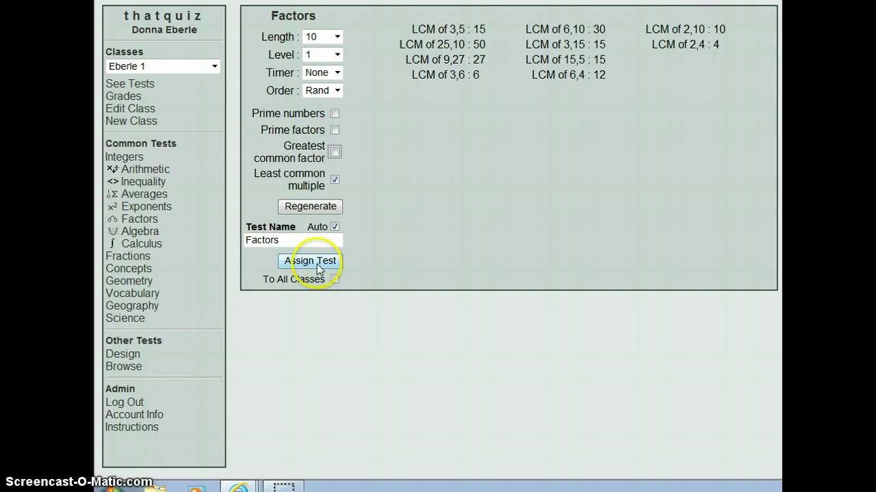
Clear the test name, share with all classes, set level 3, and assign the LCM test
drag(297, 245, 216, 249)
key(BackSpace)
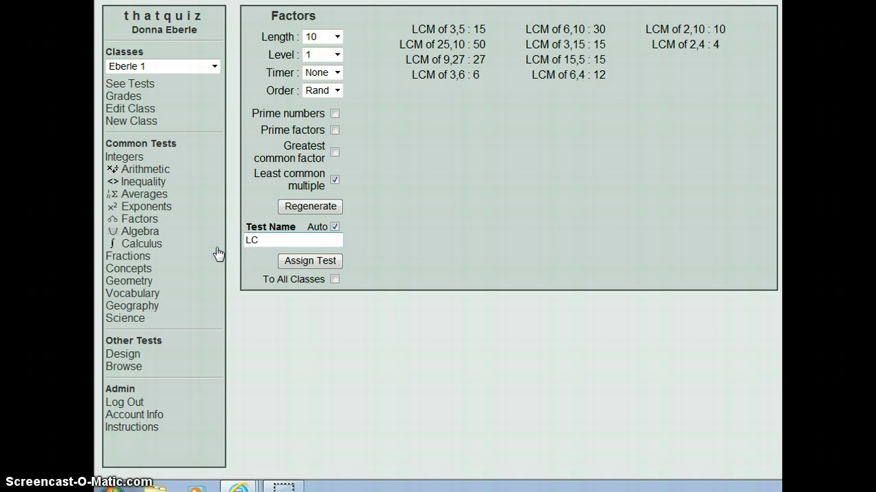
click(334, 280)
click(336, 55)
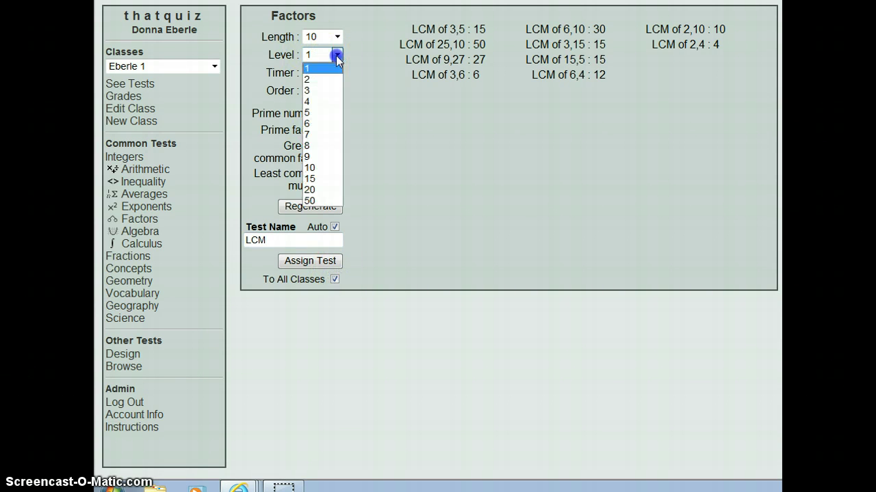
click(326, 126)
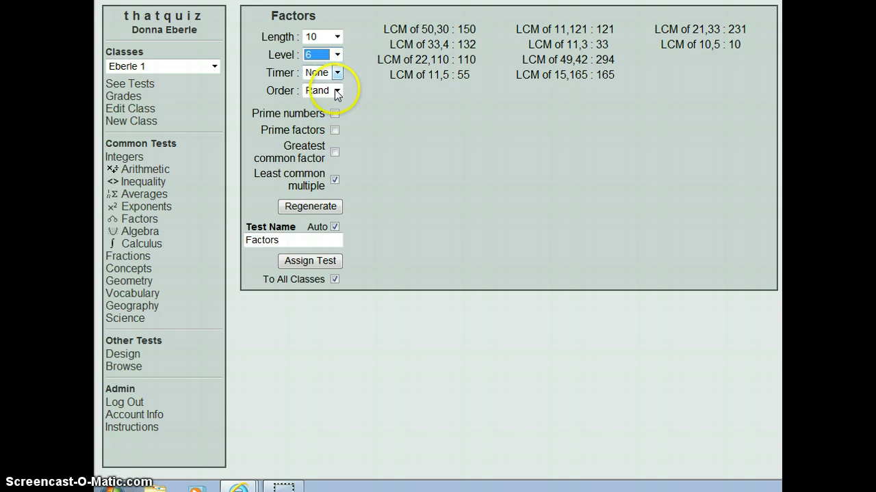
click(337, 59)
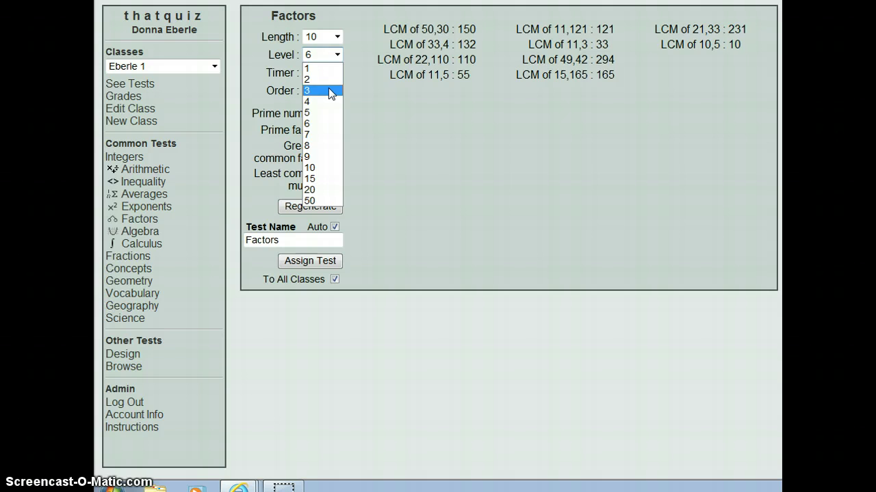
click(328, 88)
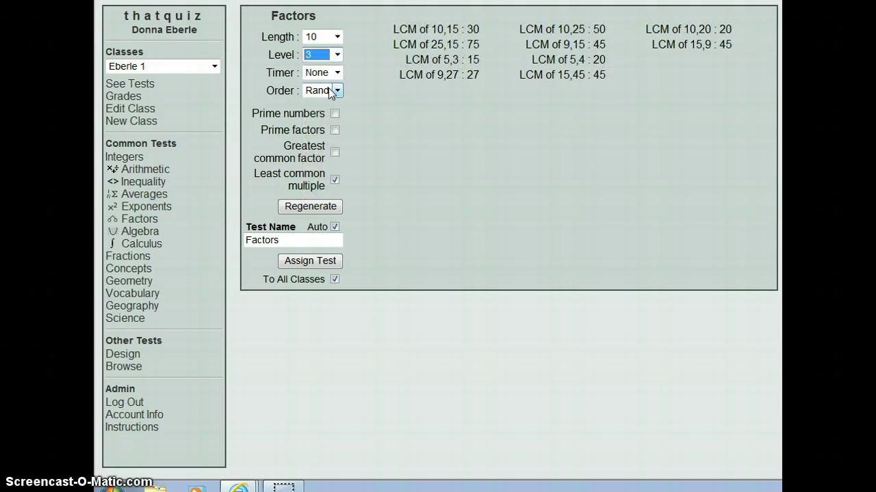
click(327, 260)
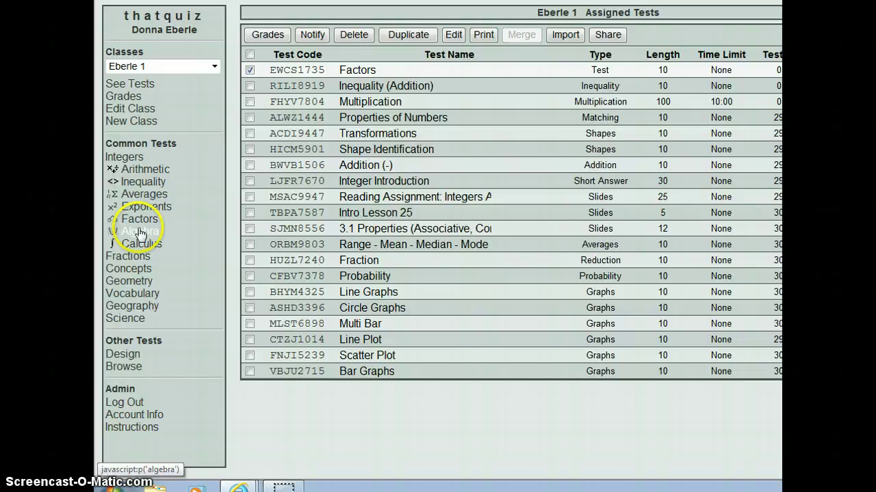
Move through Algebra and Factors, then expand Fractions and show the fraction identification generator
click(139, 232)
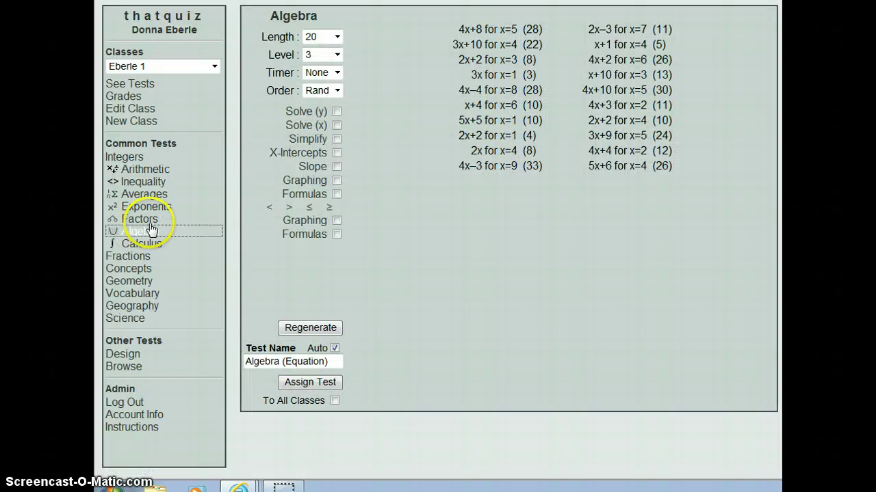
click(152, 220)
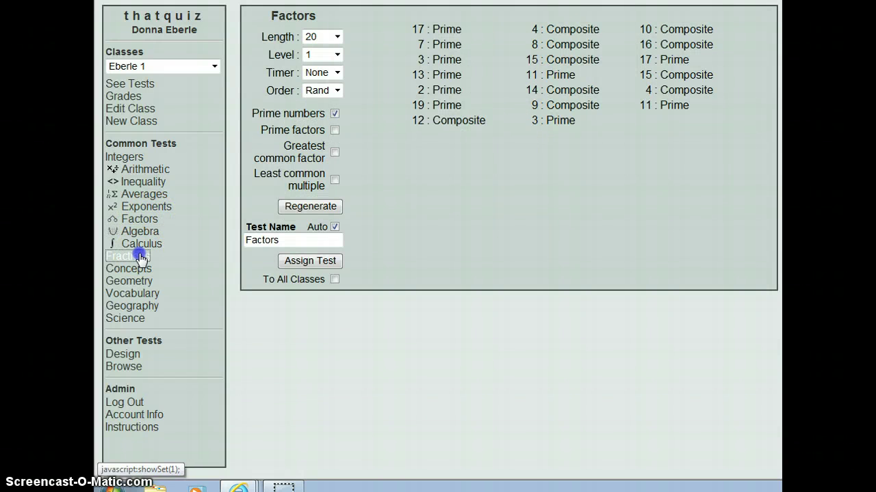
click(139, 255)
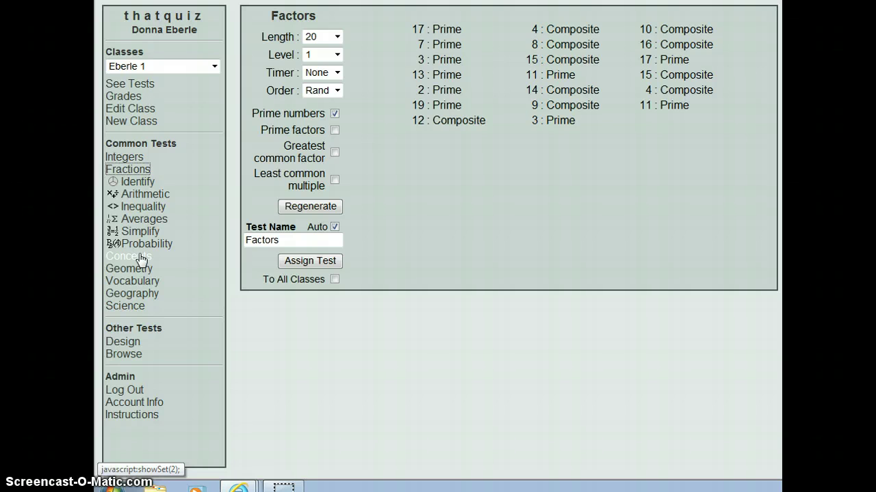
click(136, 183)
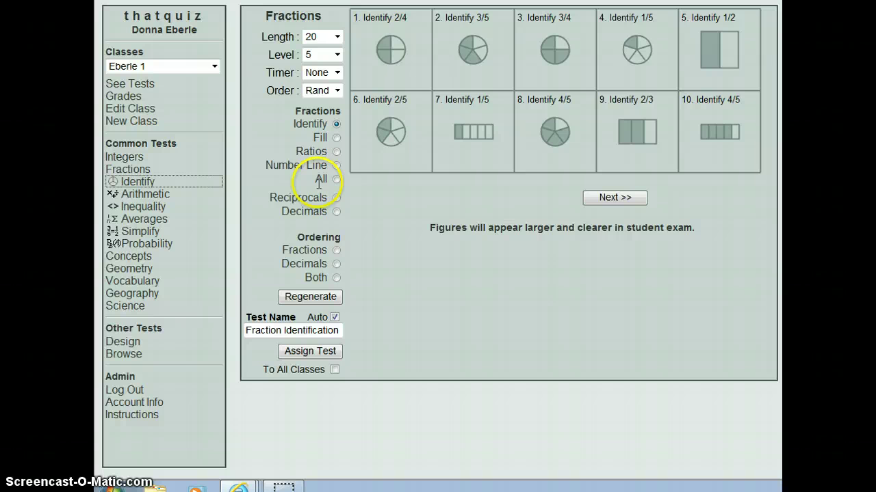
Preview Fill, Ratios, Number Line, All, Reciprocals, Decimals and the three Ordering question types
click(336, 150)
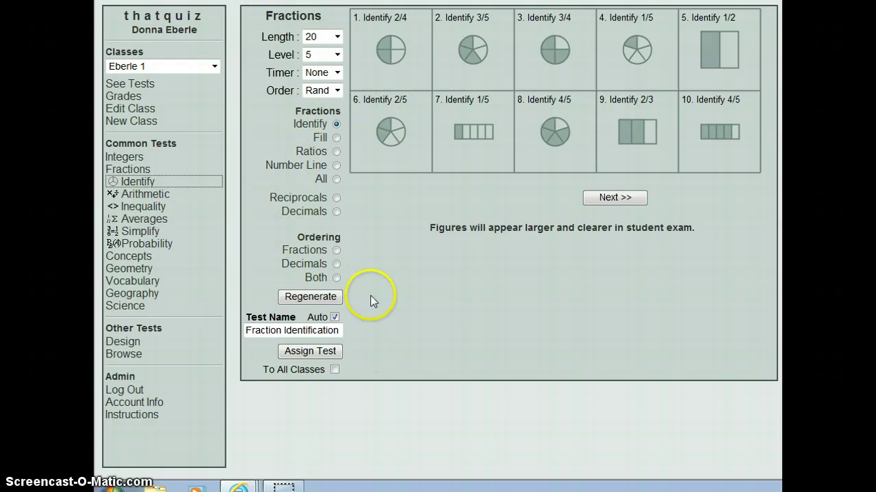
click(336, 139)
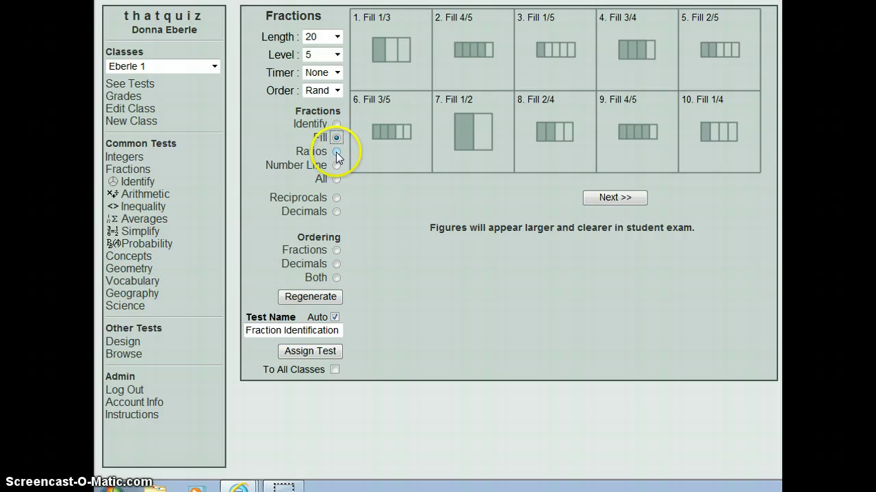
click(336, 152)
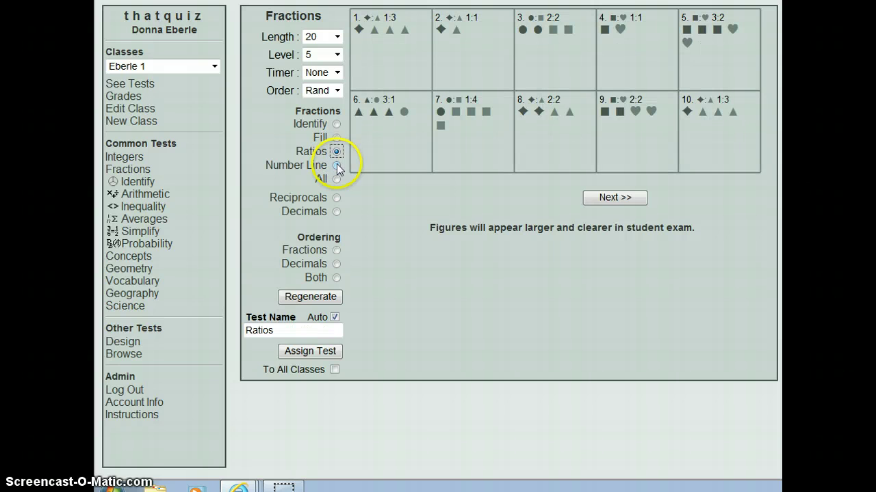
click(337, 166)
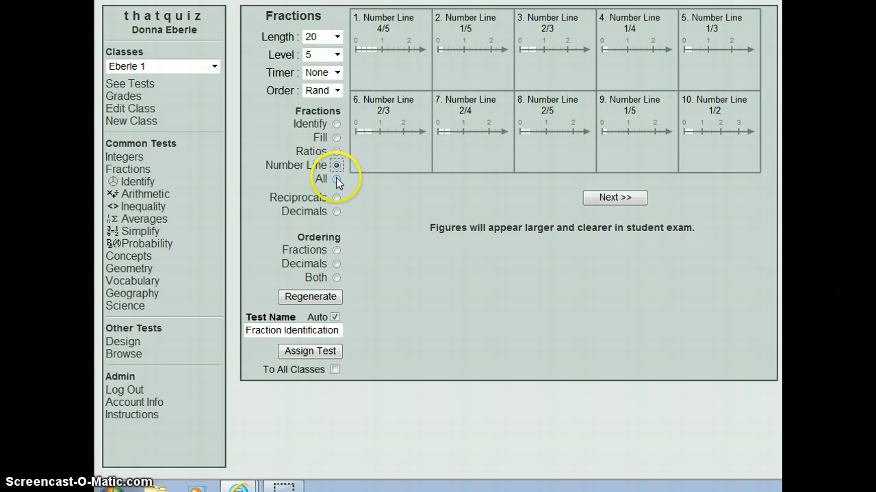
click(337, 179)
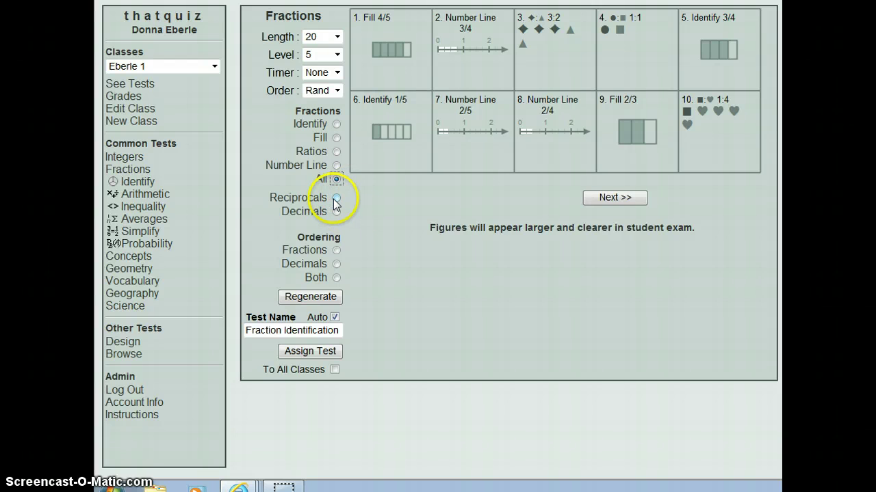
click(336, 197)
click(337, 212)
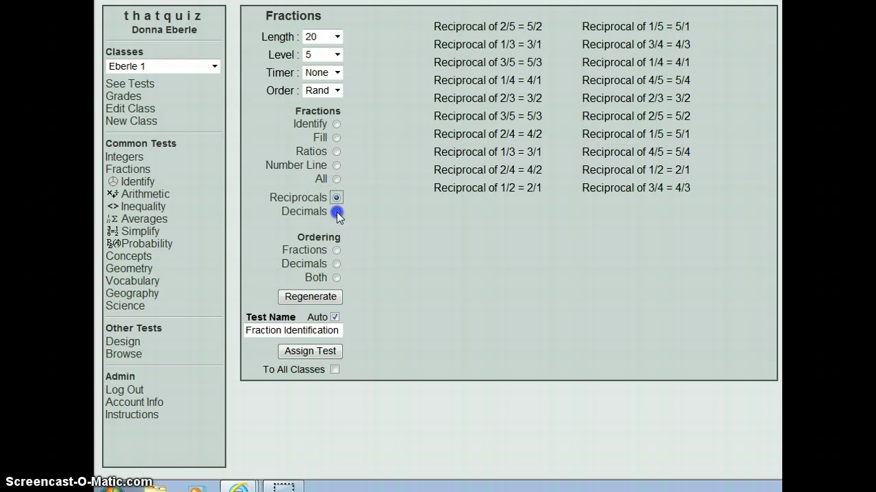
click(336, 250)
click(337, 263)
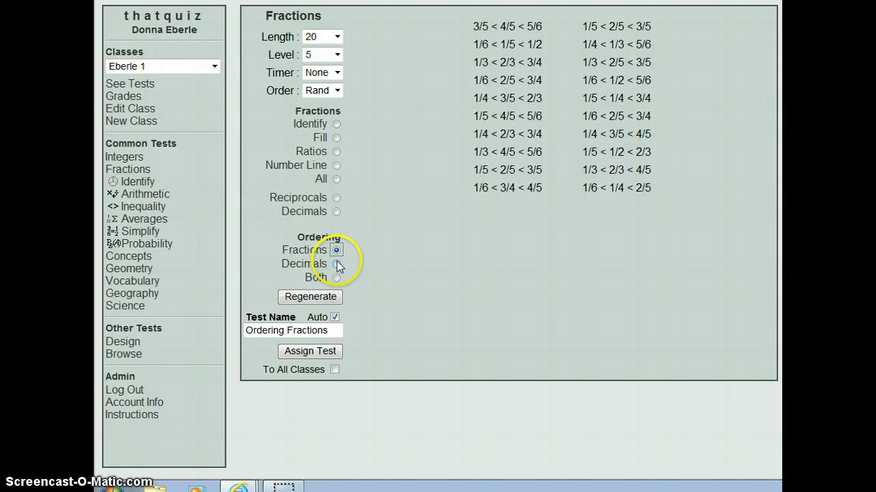
click(336, 277)
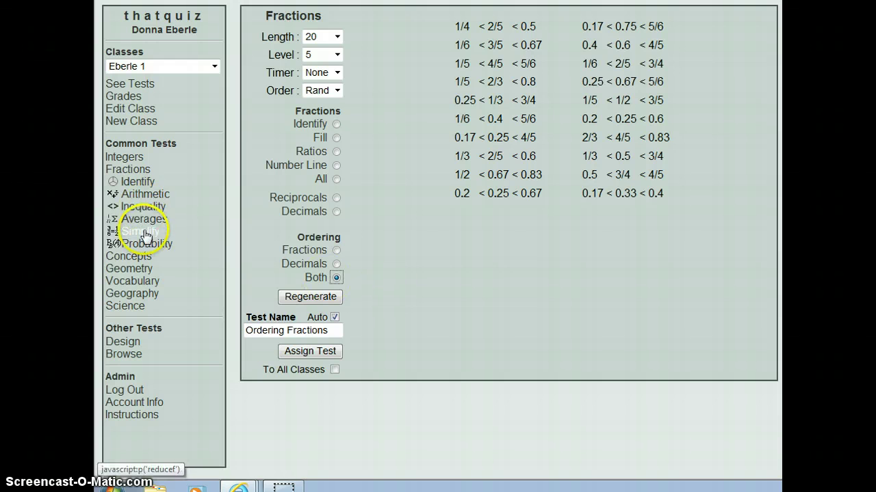
Preview the fraction Arithmetic, Inequality and Averages generators, ending on Simplify
click(153, 197)
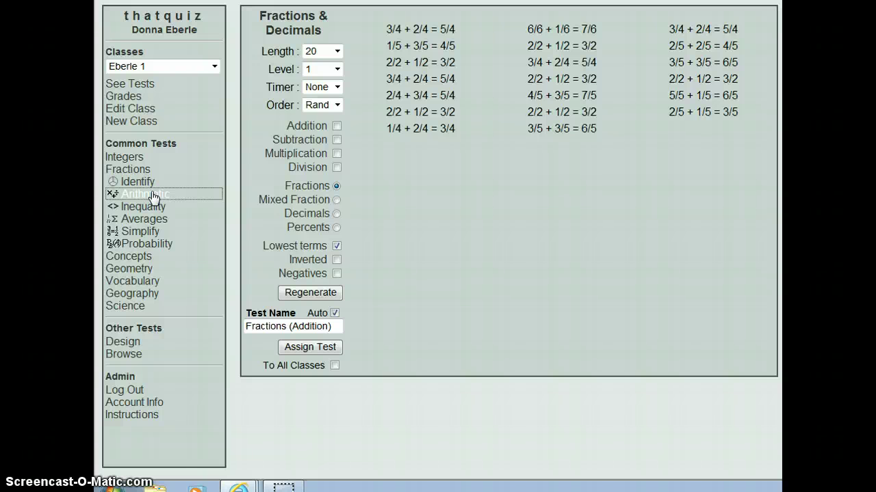
click(153, 208)
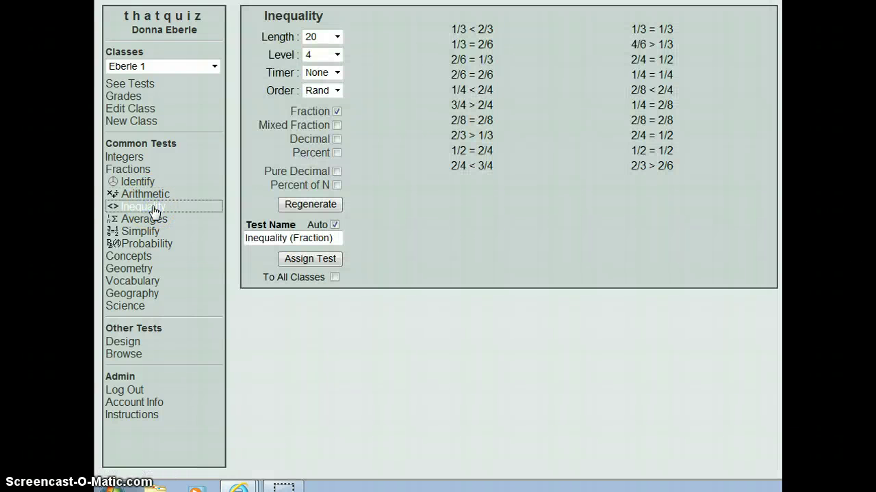
click(156, 221)
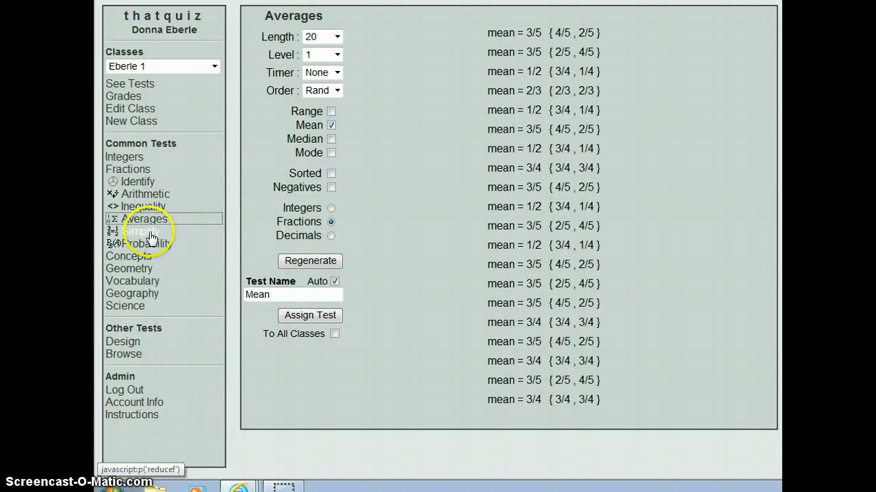
click(145, 233)
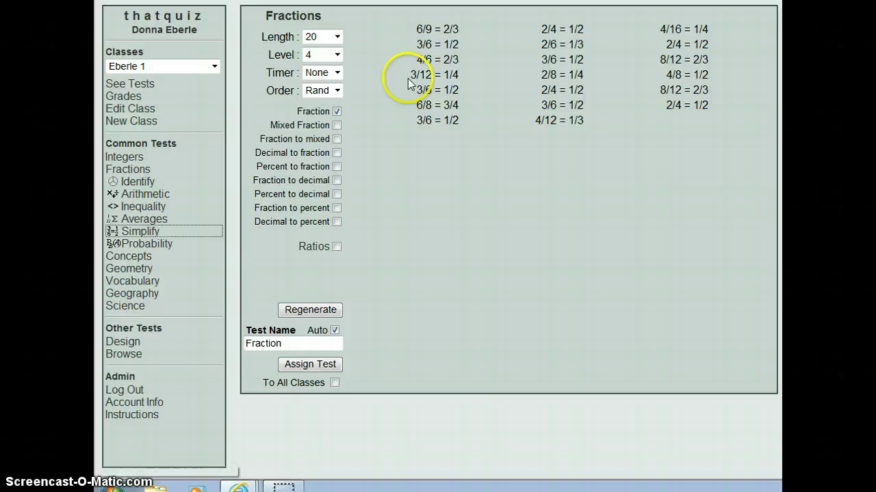
Set the Simplify test to 10 questions at level 9, shared with all classes
click(337, 37)
click(335, 52)
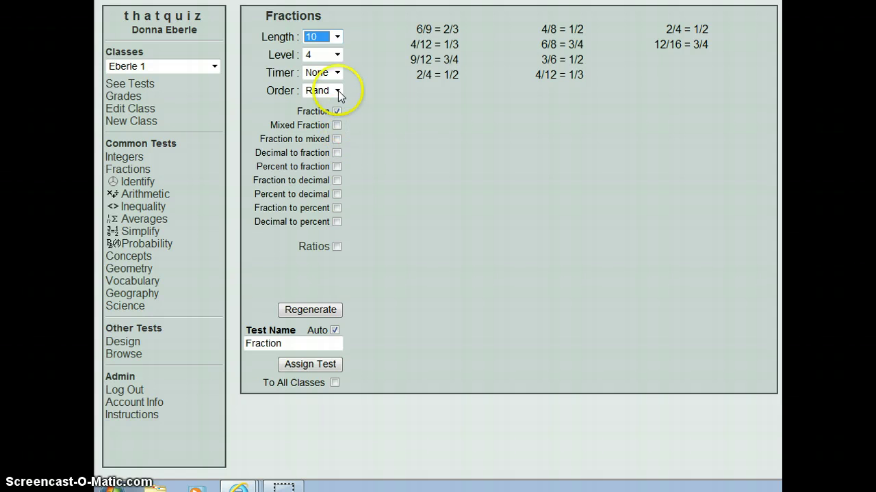
click(337, 54)
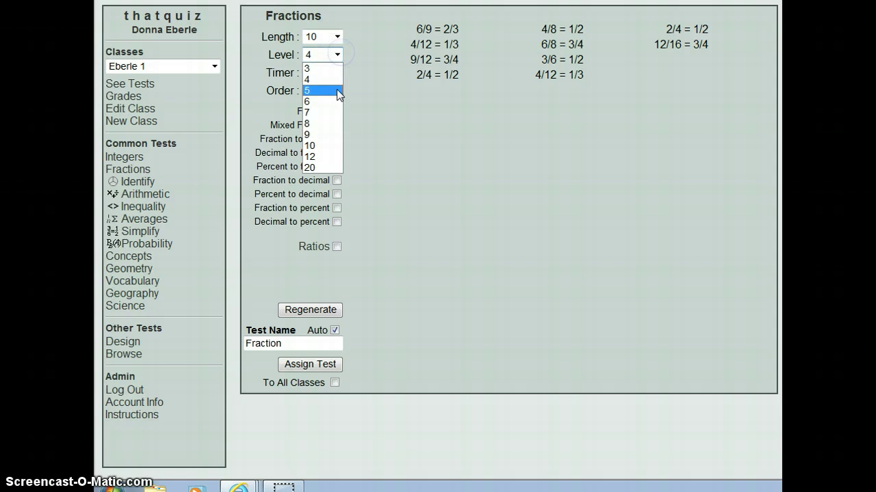
click(318, 134)
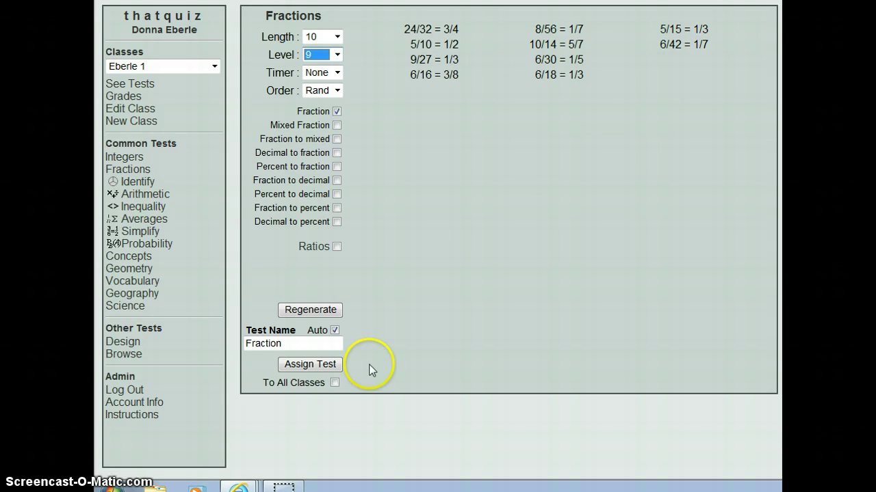
click(335, 383)
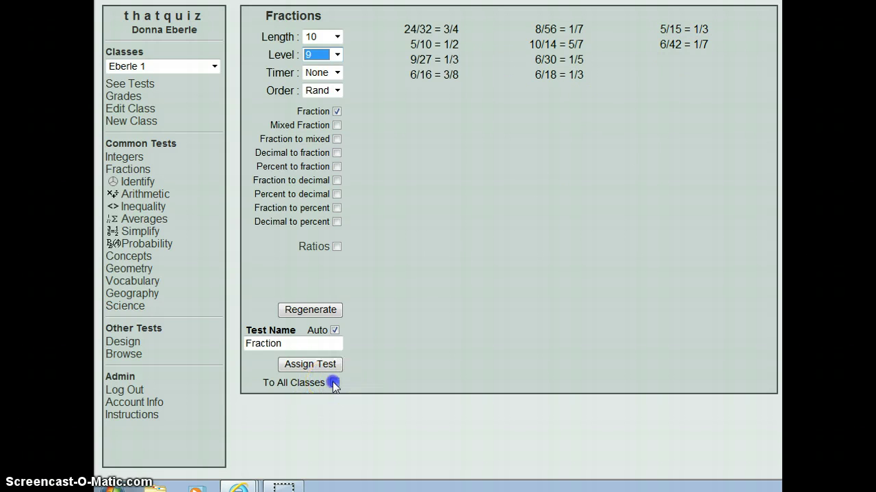
Rename the test 'Simply Fractions' and assign it
click(247, 344)
text(Simply)
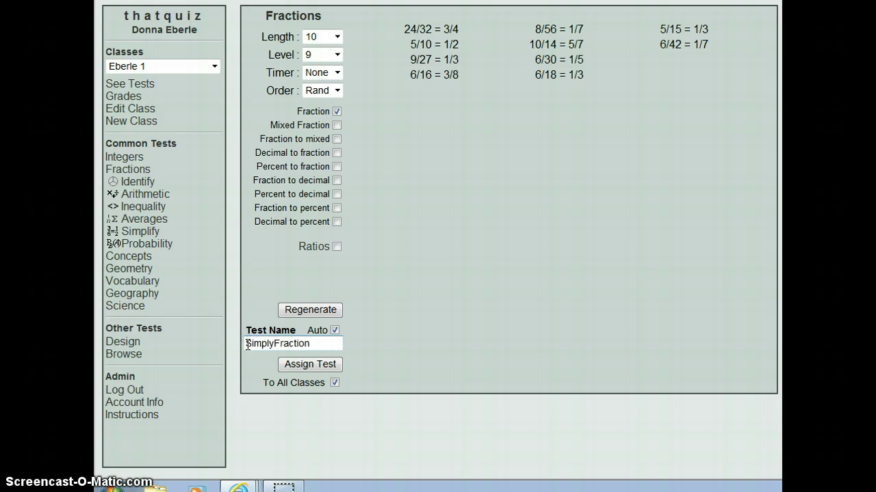
click(313, 344)
text(s)
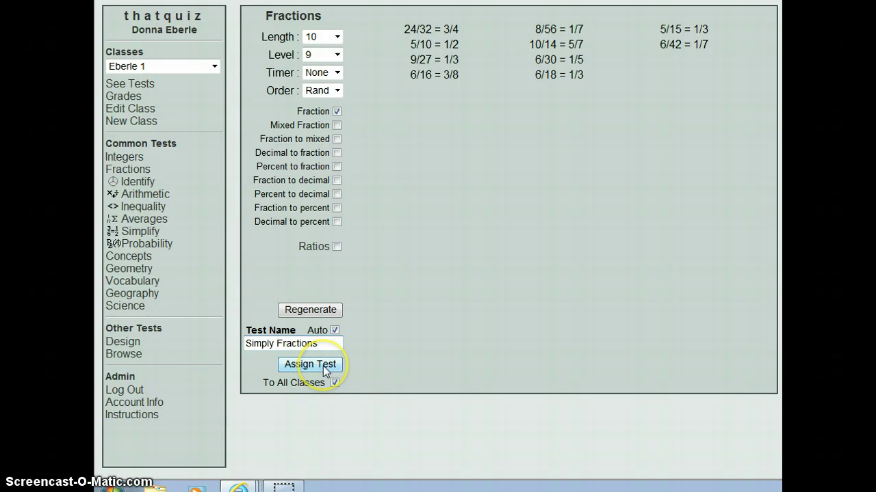
click(326, 370)
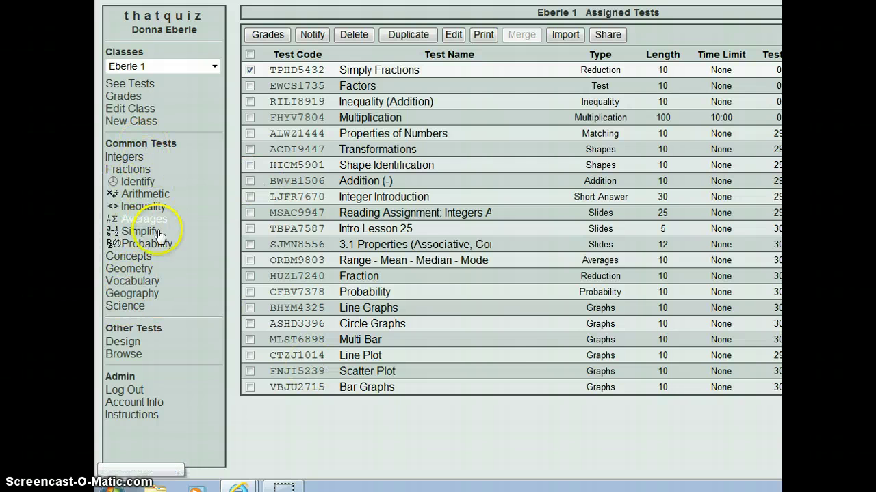
Expand Science and Geography, then search shared tests for 'LCD' and 'Least Common Denominator'
click(132, 305)
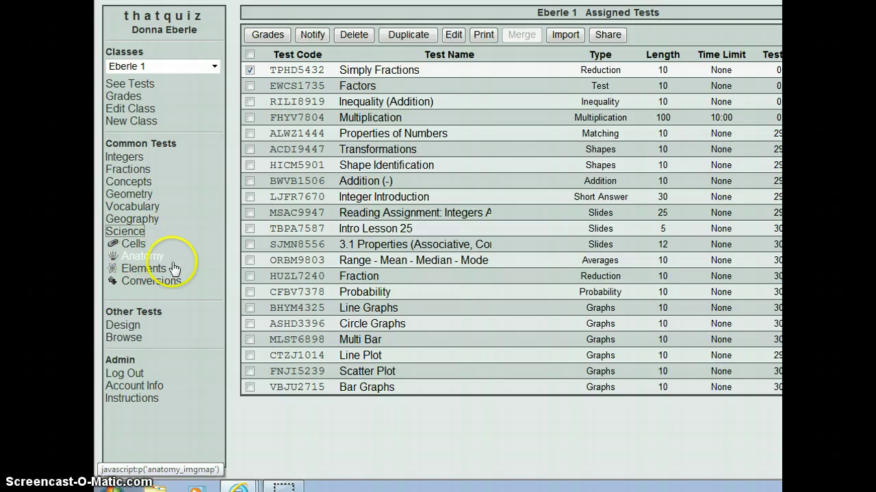
click(145, 218)
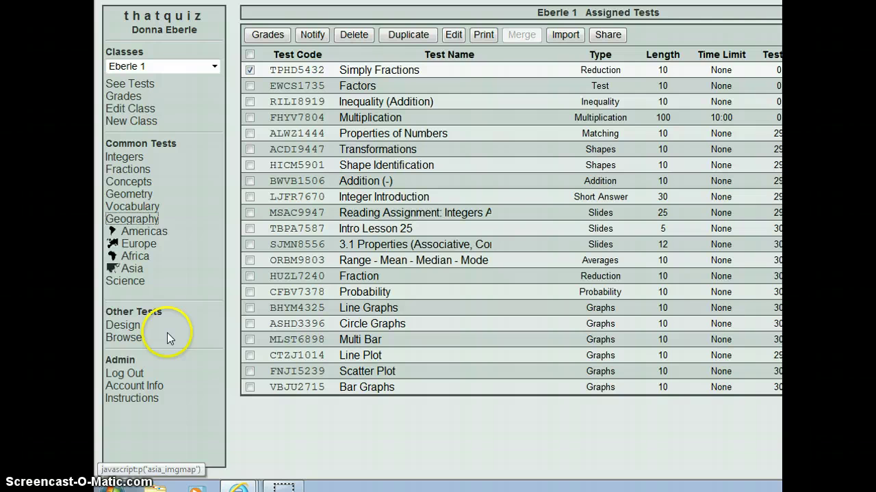
click(124, 339)
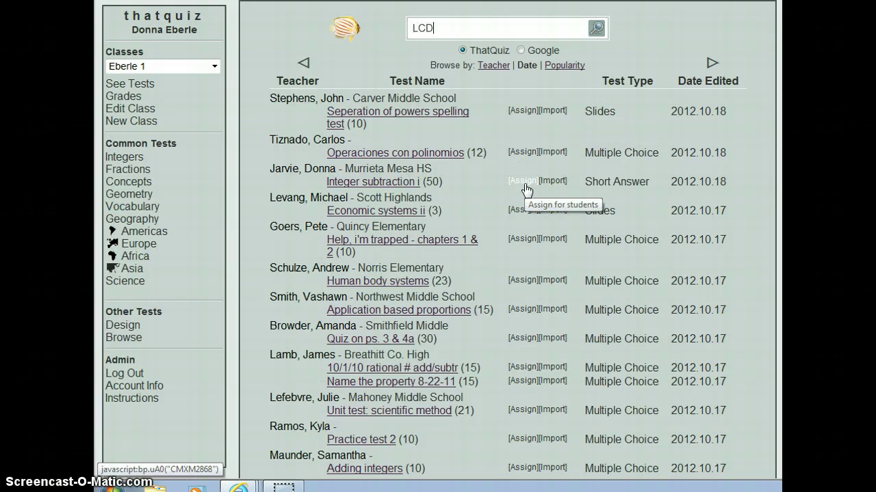
key(Return)
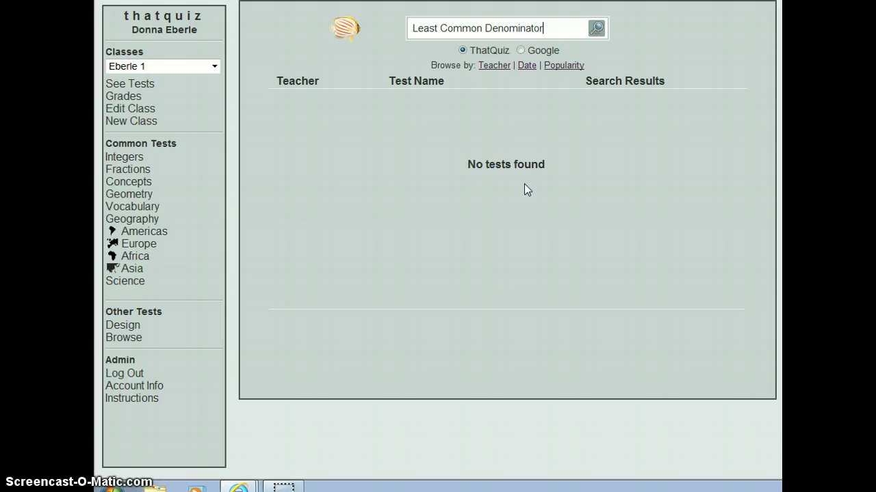
key(Return)
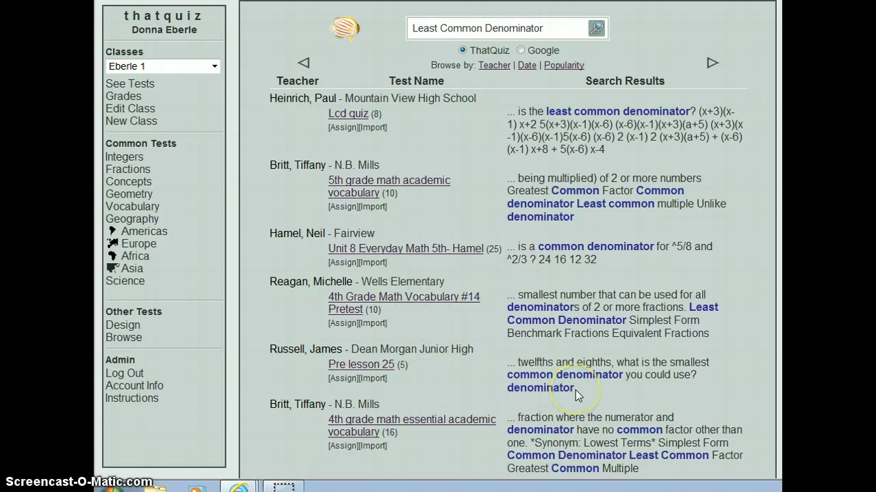
click(370, 366)
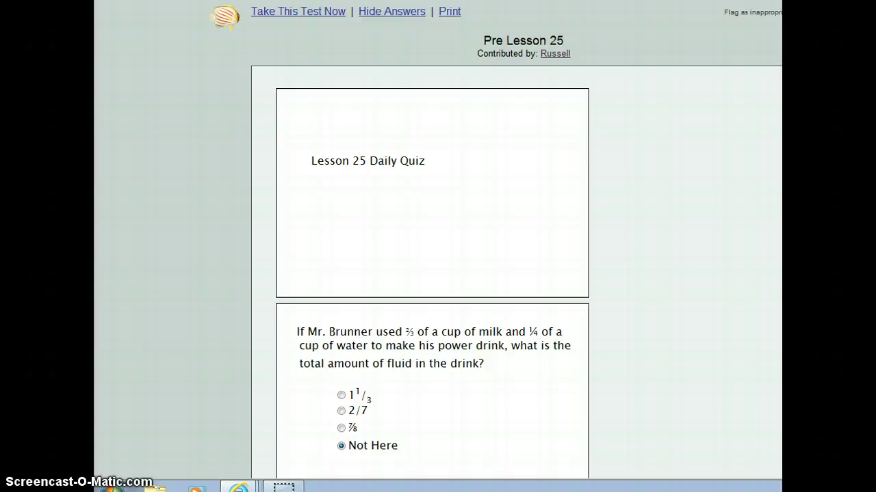
scroll(438, 246, down, 1)
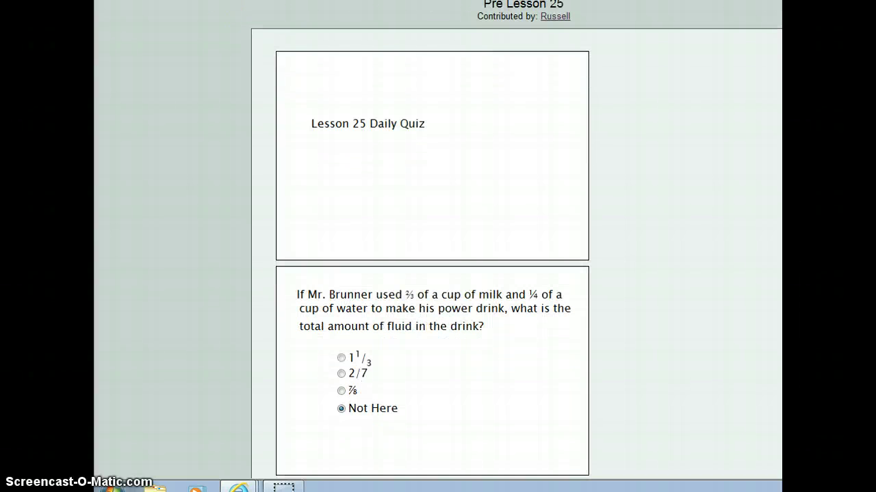
scroll(437, 246, down, 5)
scroll(432, 247, down, 4)
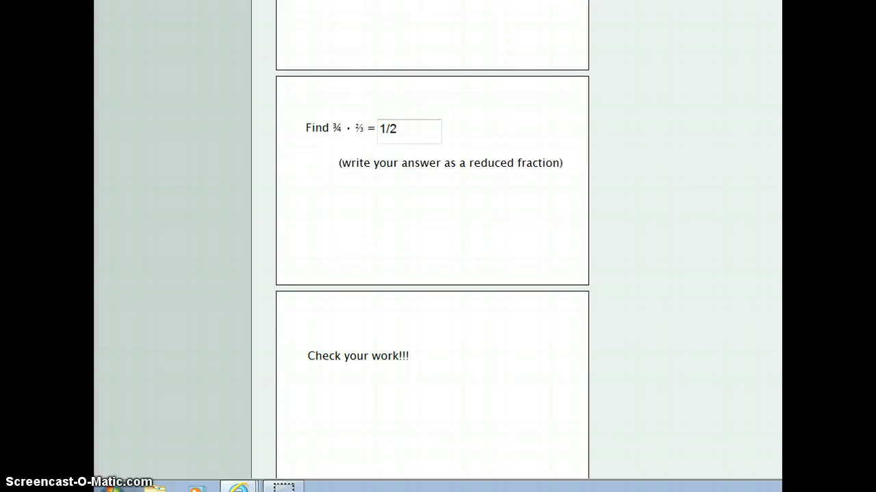
scroll(437, 246, up, 15)
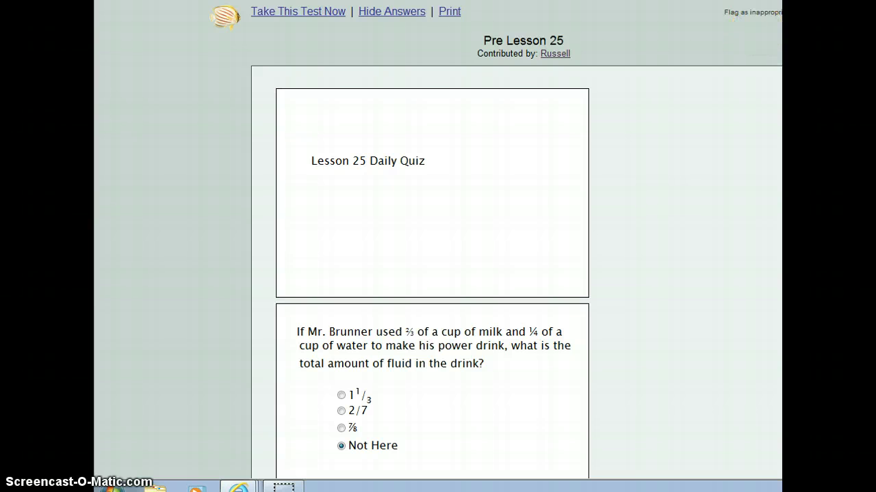
key(alt+Left)
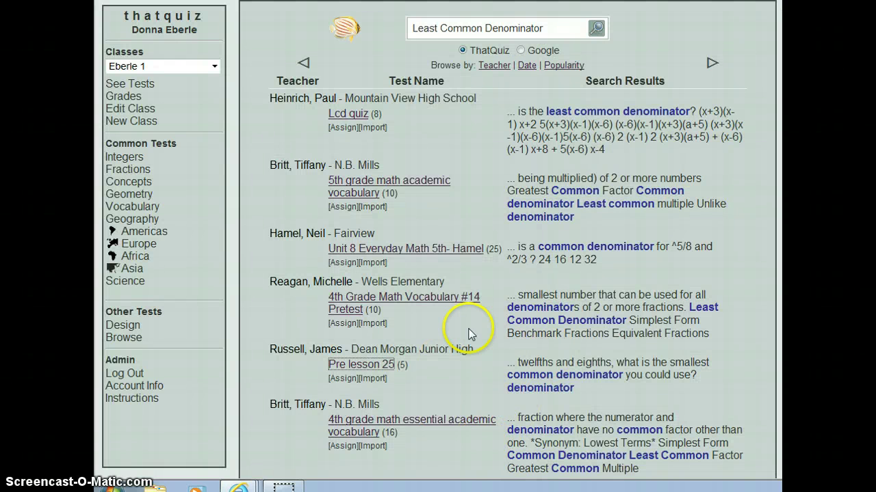
Preview the ten '5th grade math academic vocabulary' questions, then return to the search results
click(411, 182)
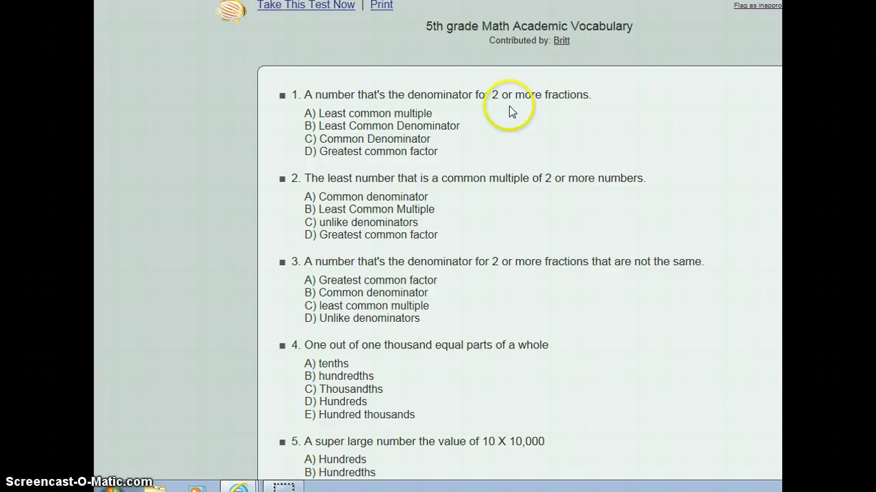
click(534, 105)
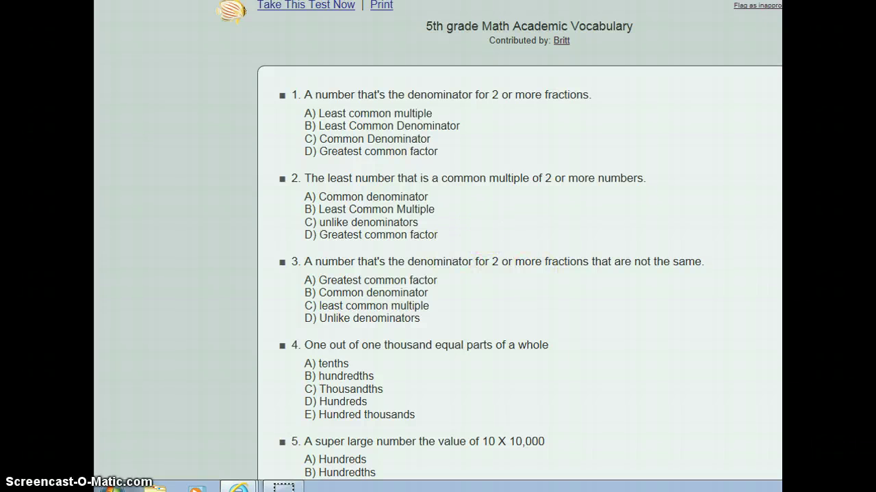
scroll(520, 274, down, 3)
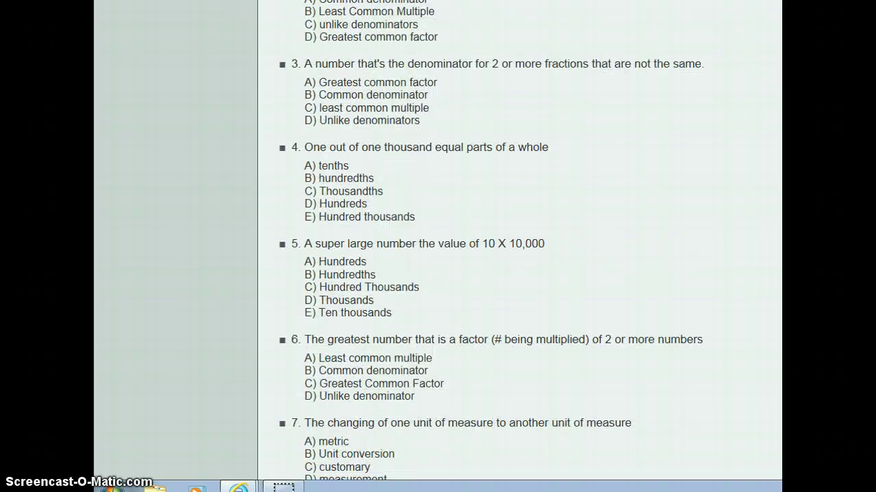
scroll(520, 273, down, 6)
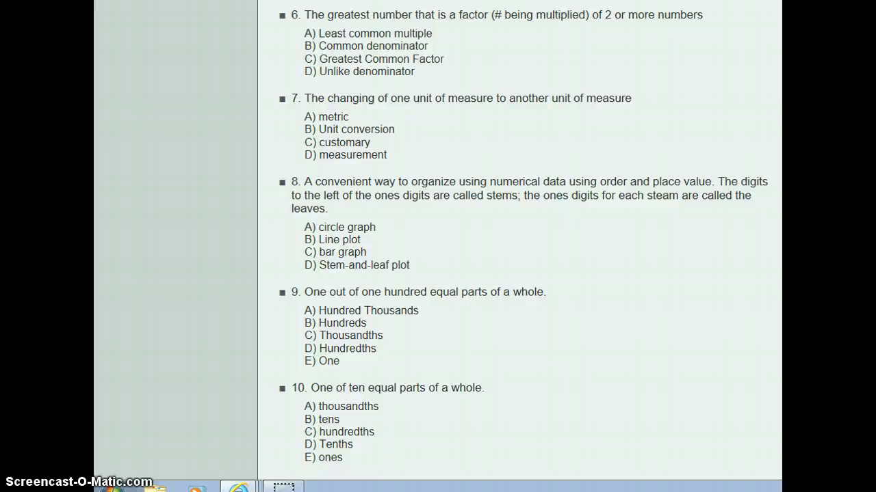
scroll(520, 273, up, 9)
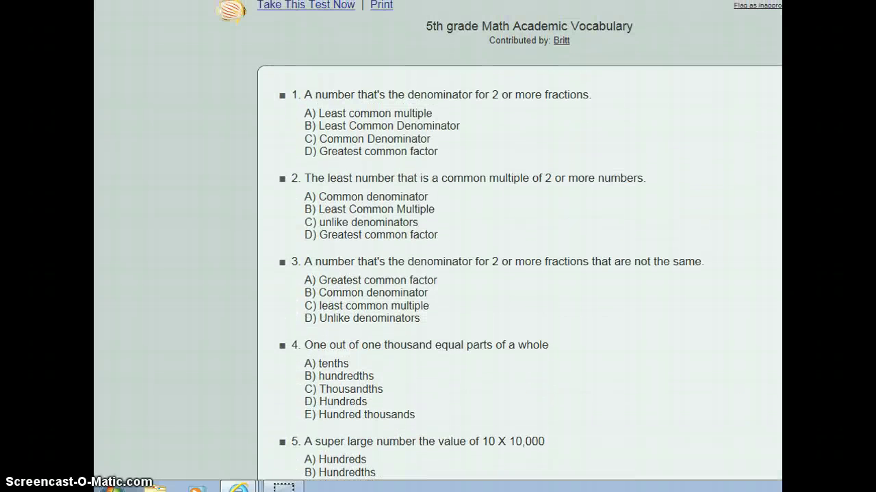
key(alt+Left)
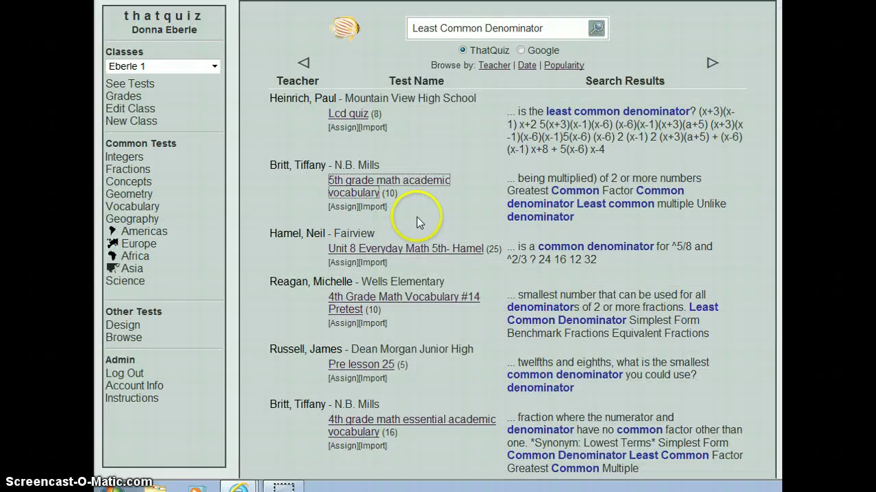
Assign the 5th grade vocabulary test SMUF4408 to Eberle 1 and open it for editing
click(342, 209)
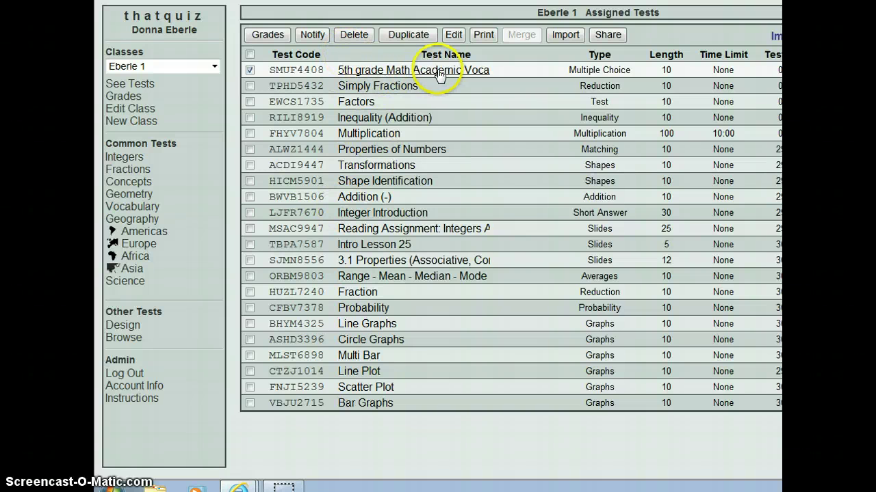
click(453, 34)
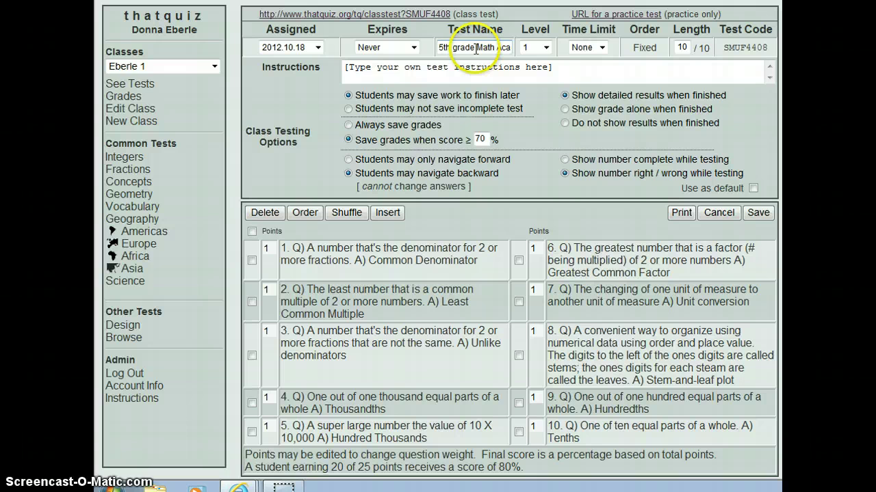
click(135, 90)
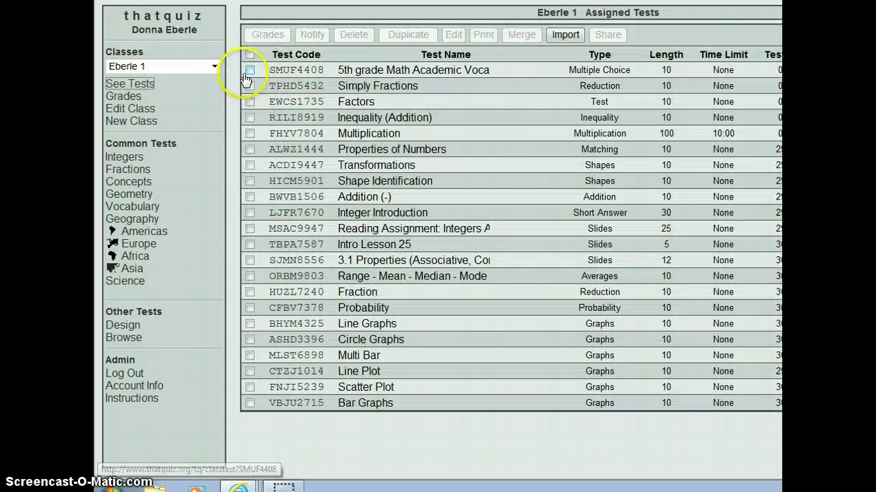
click(249, 70)
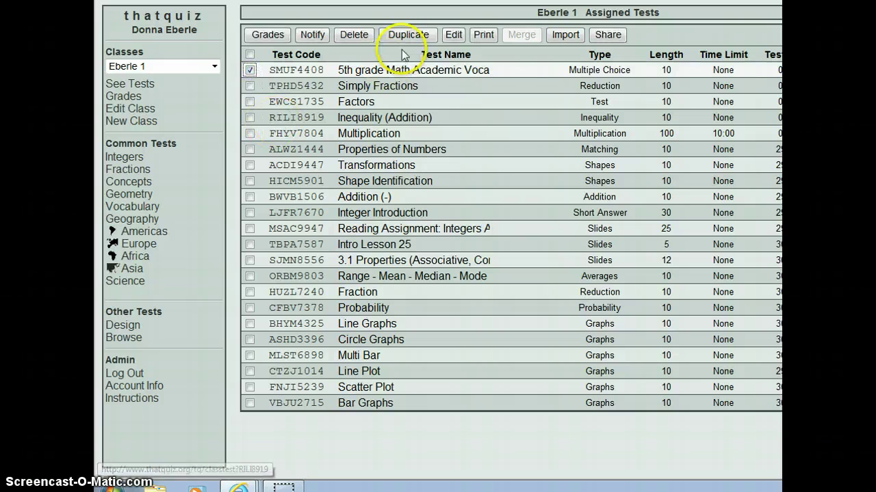
click(454, 35)
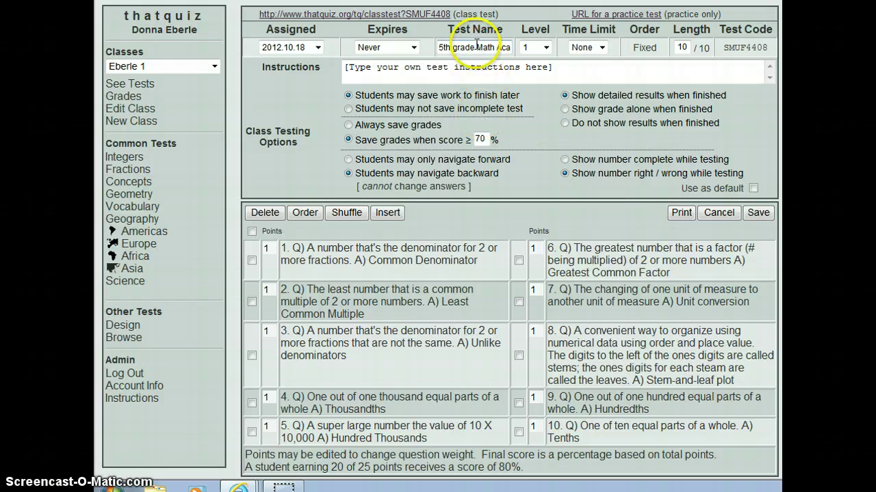
Remove '5th grade' so the test is named 'Math Academic Vocabulary', and save it
drag(474, 47, 424, 47)
key(BackSpace)
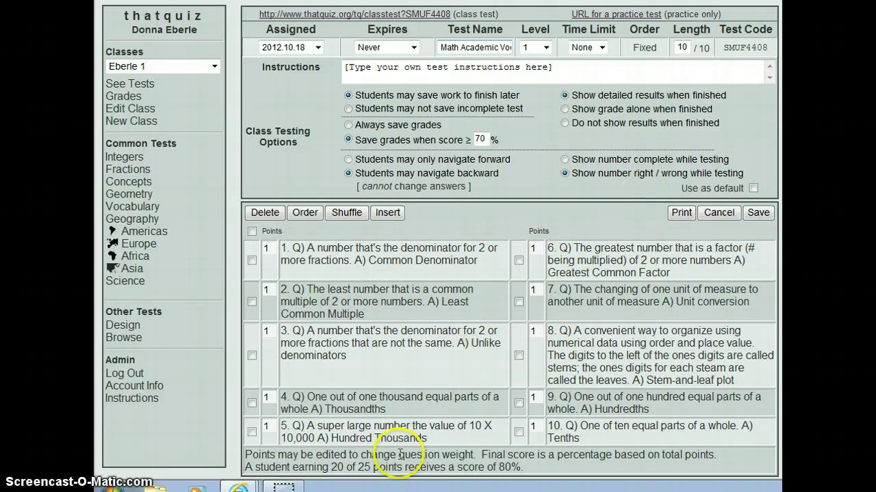
click(439, 47)
scroll(440, 239, down, 1)
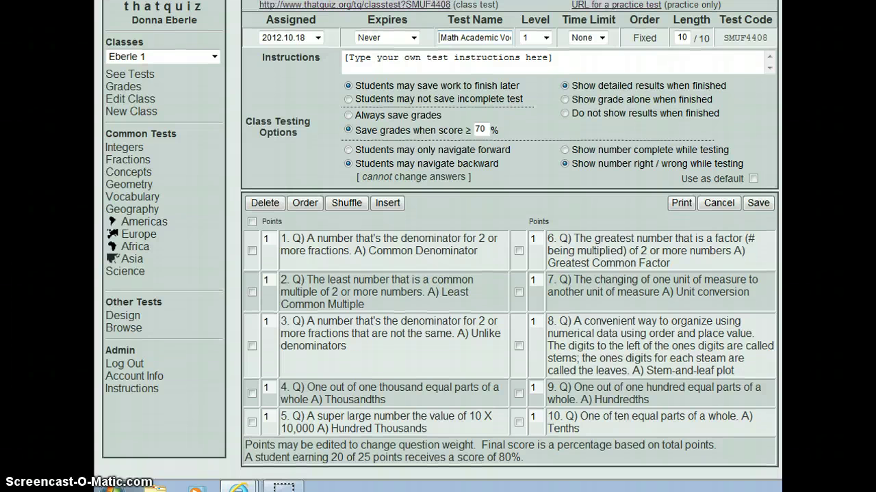
scroll(439, 239, up, 1)
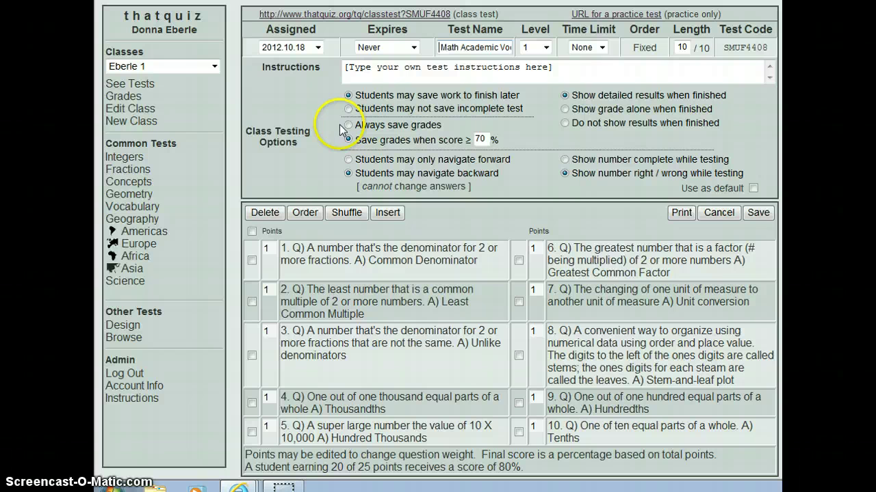
click(766, 214)
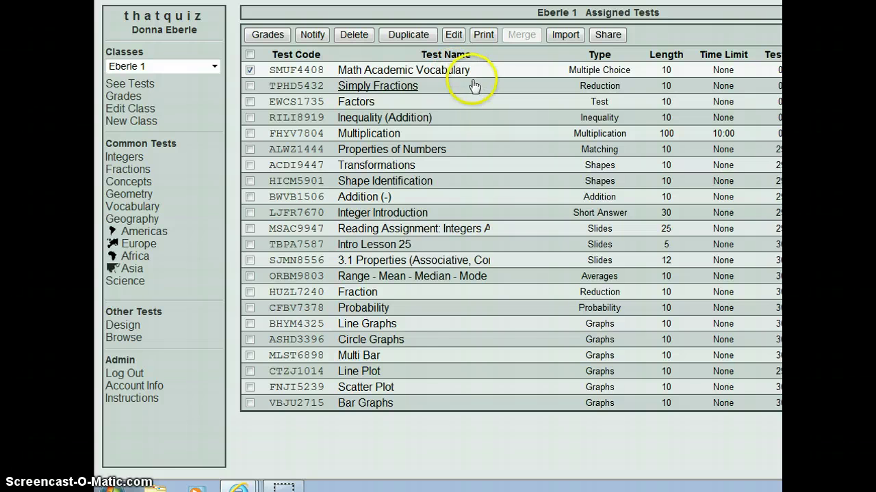
Share the test by making a copy for All Other Classes
click(615, 37)
click(716, 35)
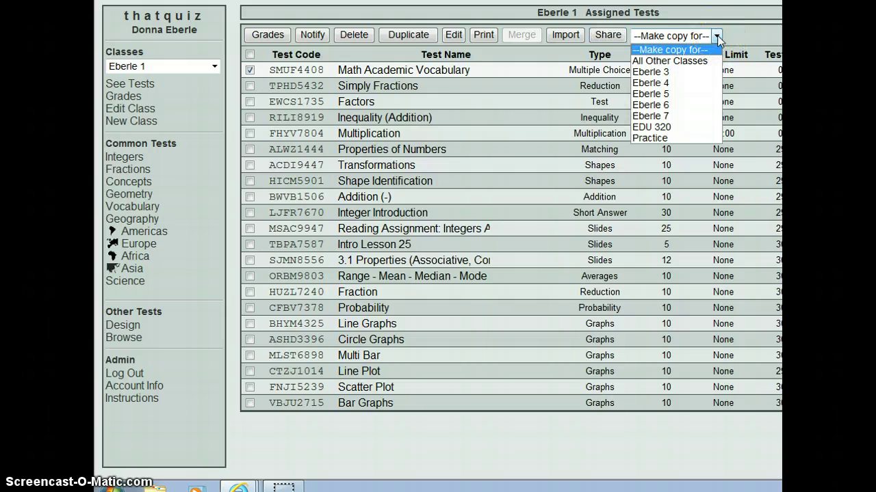
click(706, 61)
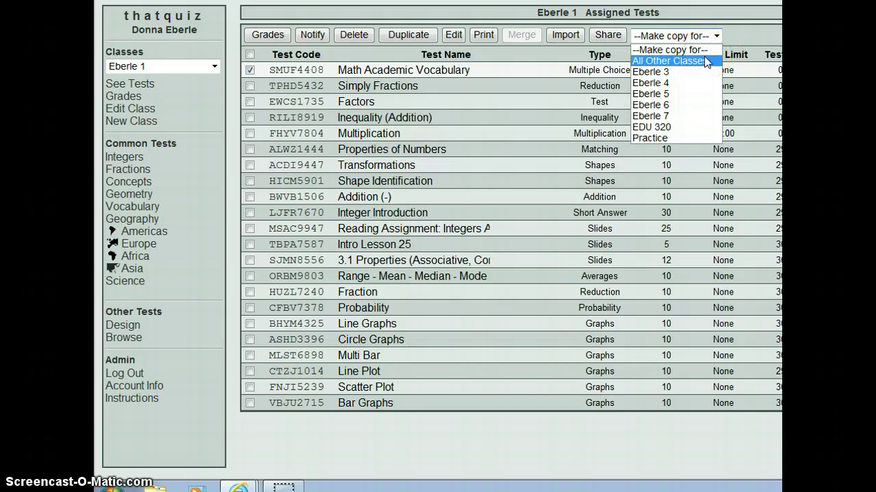
click(696, 63)
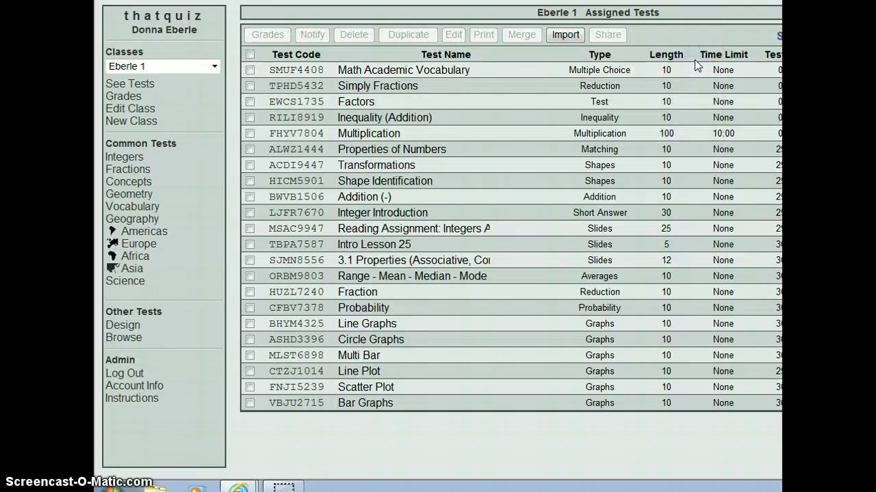
Check that the copied test appears in Eberle 3's and Eberle 7's assigned tests
click(214, 67)
click(202, 91)
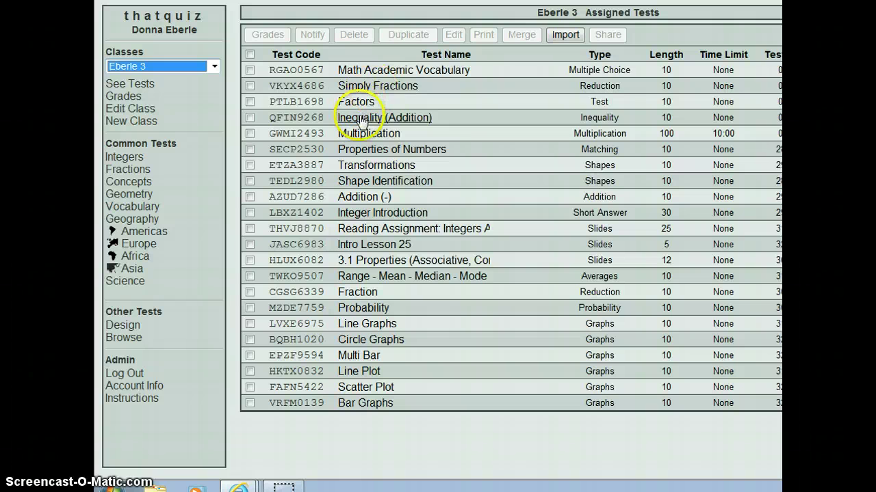
click(212, 66)
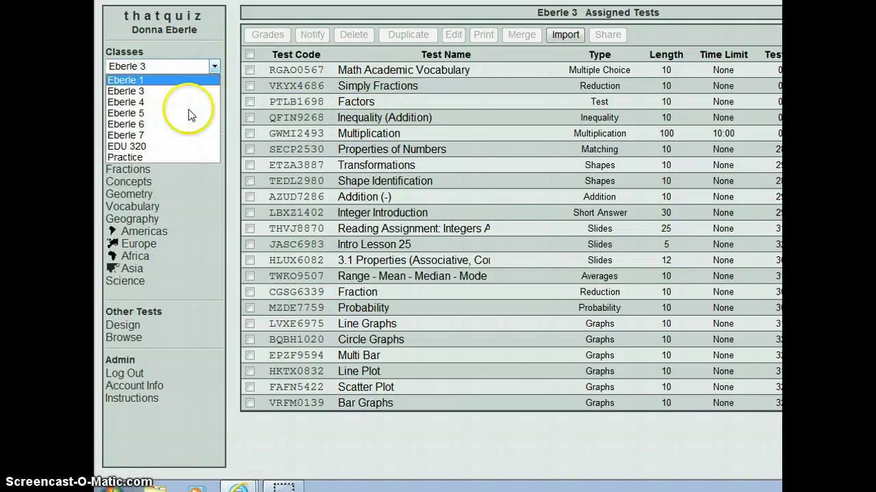
click(179, 135)
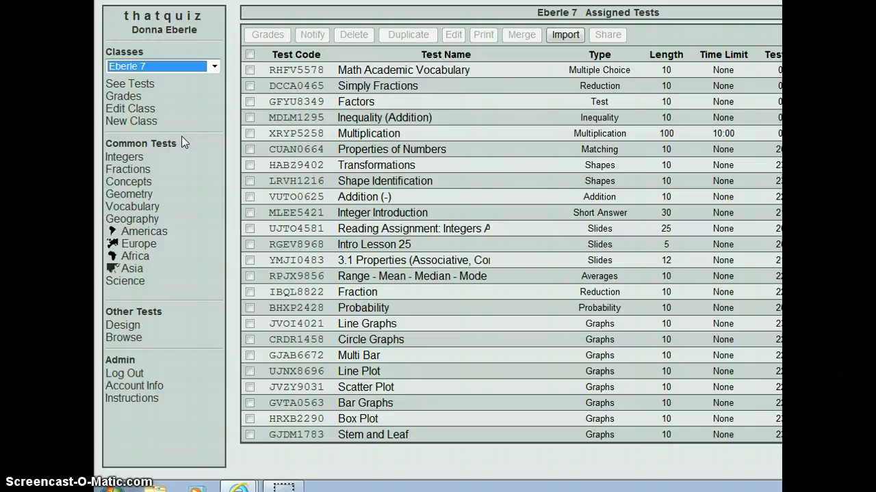
click(361, 103)
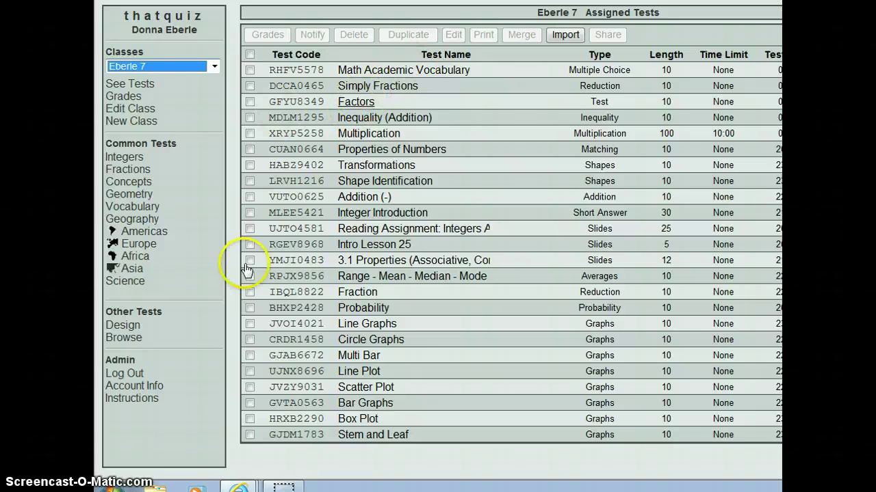
In Test Design, start a new matching test, then abandon it
click(123, 326)
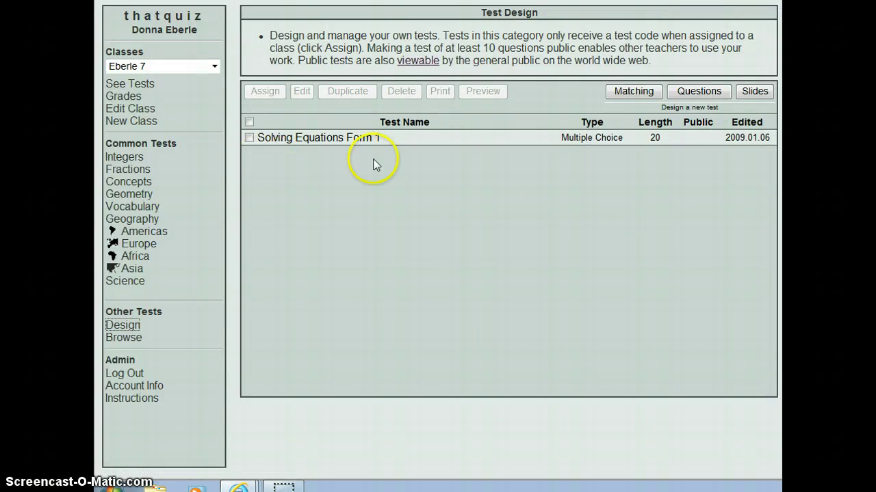
click(640, 93)
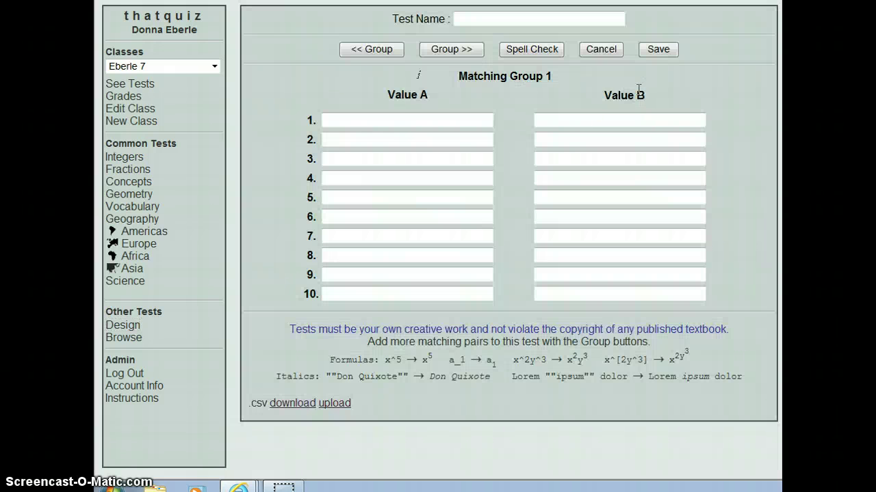
click(417, 122)
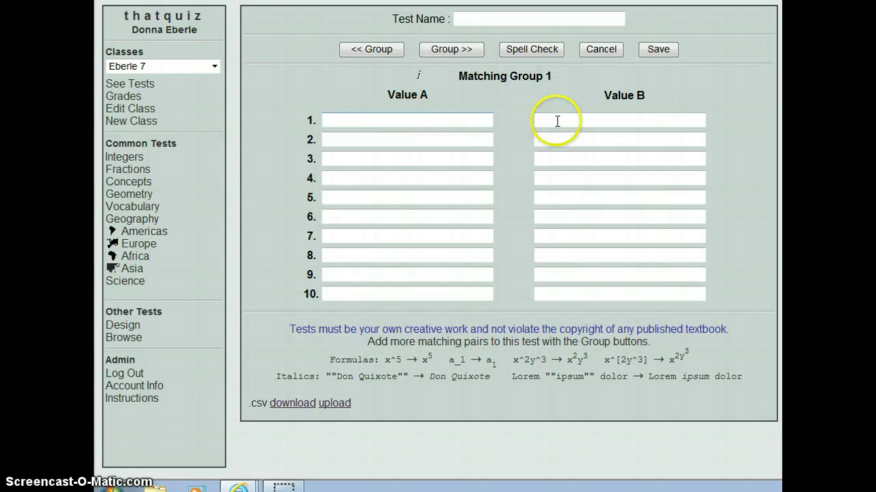
click(601, 122)
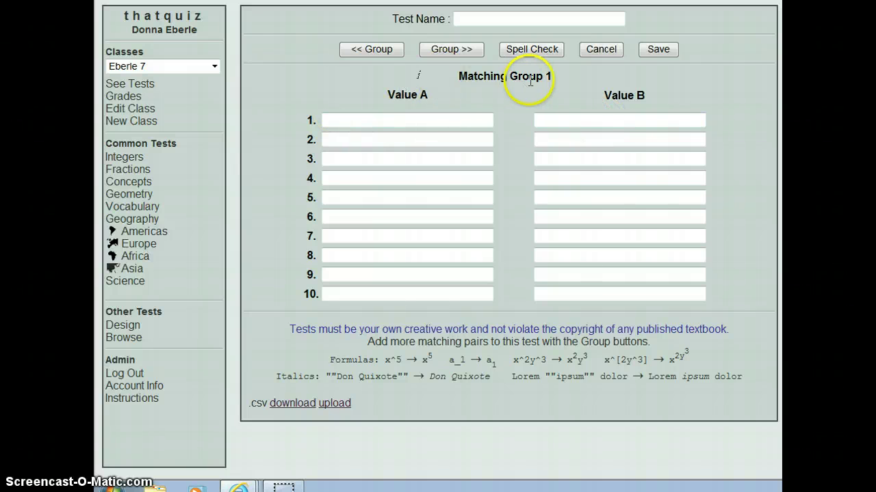
click(600, 49)
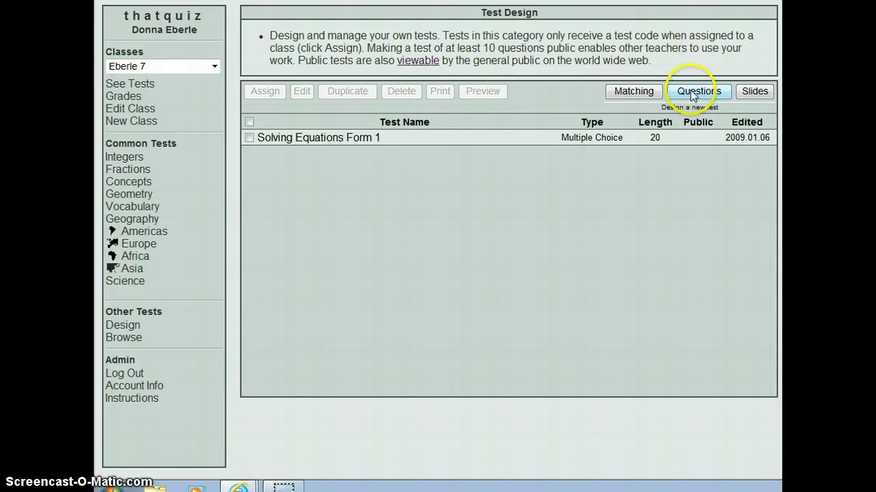
Start and discard a multiple-choice test, then preview the slide editor and close it unsaved
click(690, 90)
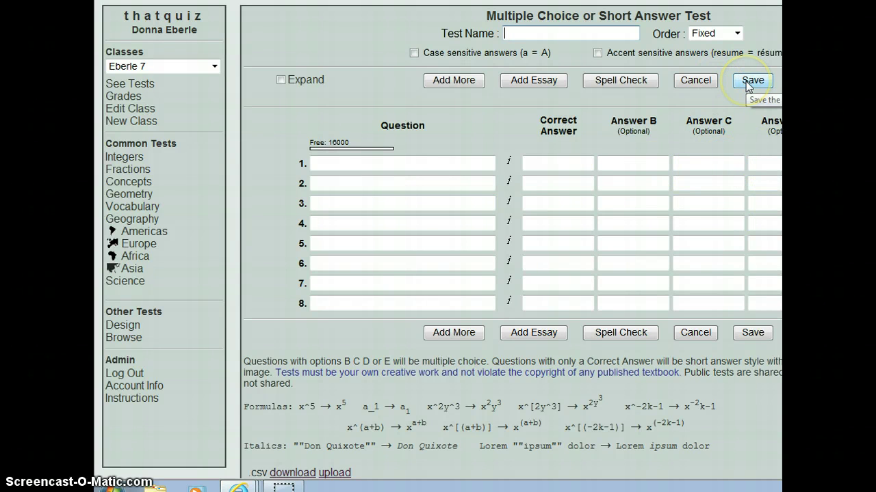
click(699, 82)
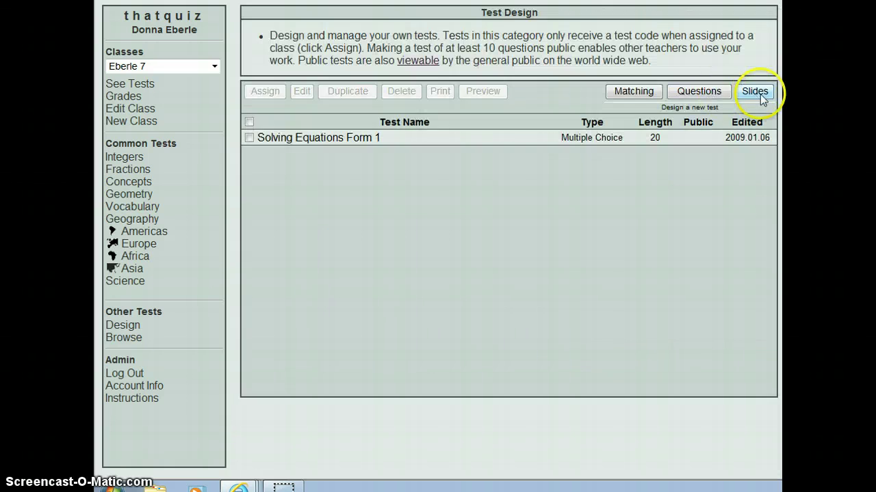
click(760, 94)
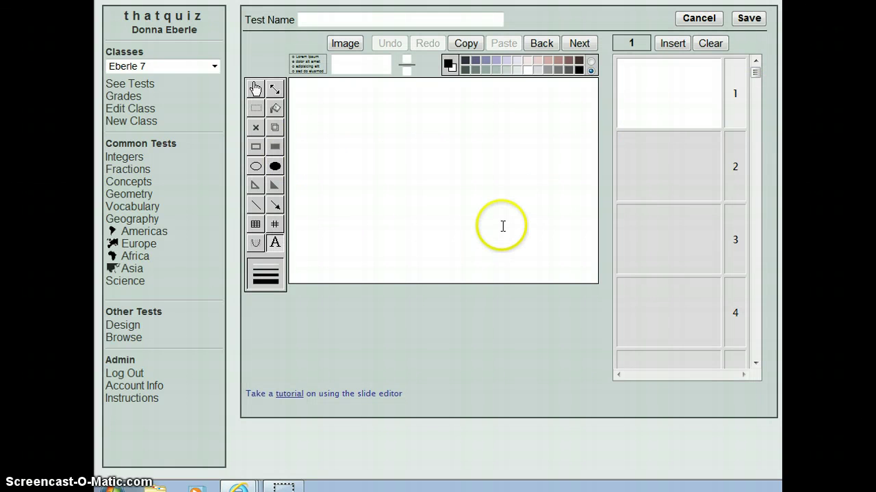
click(352, 64)
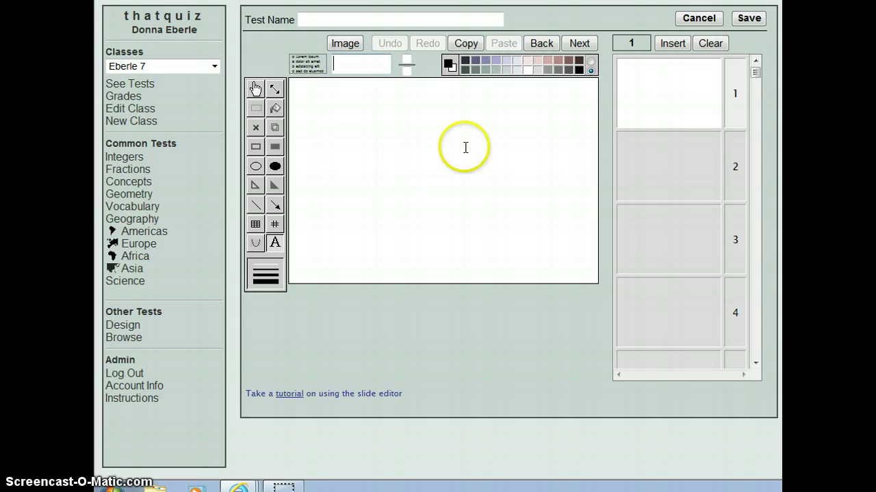
click(708, 21)
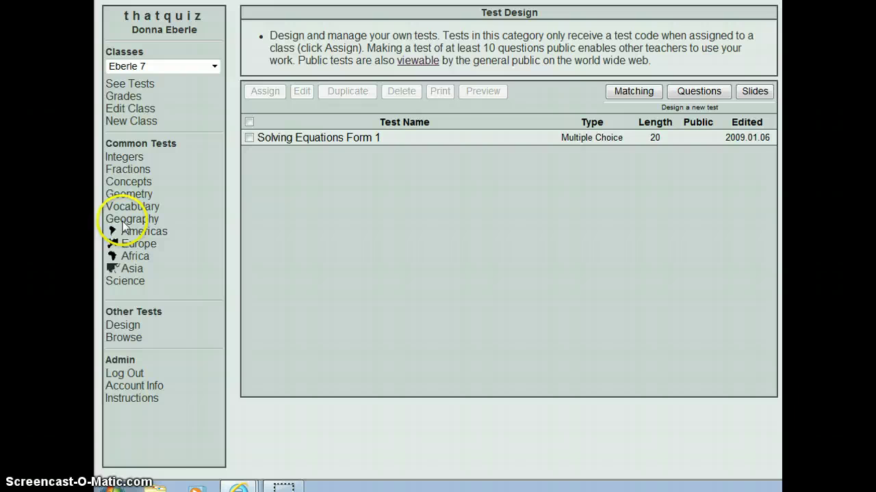
Browse public tests, preview the 'Human body systems' test, and go back to the list
click(130, 345)
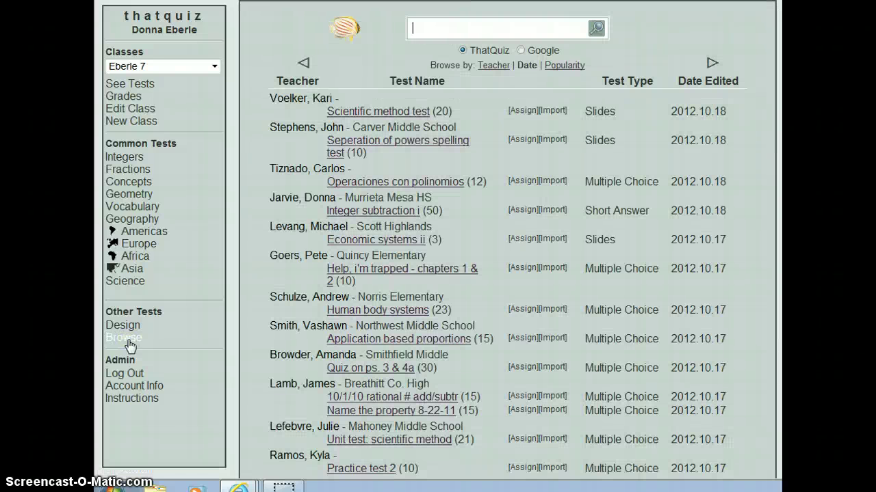
click(405, 310)
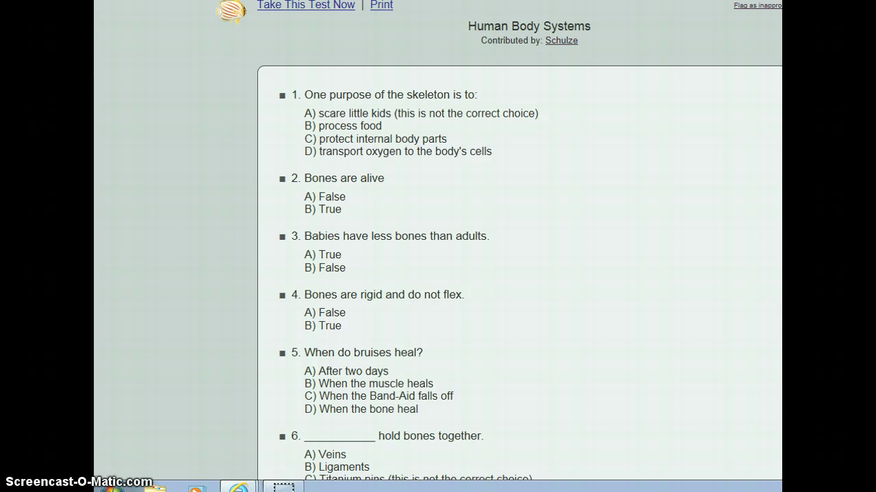
key(alt+Left)
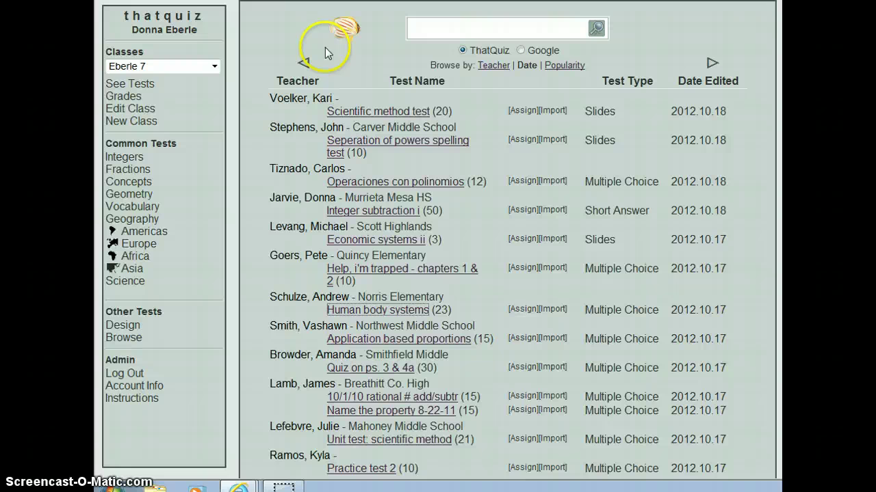
View Eberle 7's tests and grades, then Eberle 1's roster, and start a new class registration
click(144, 90)
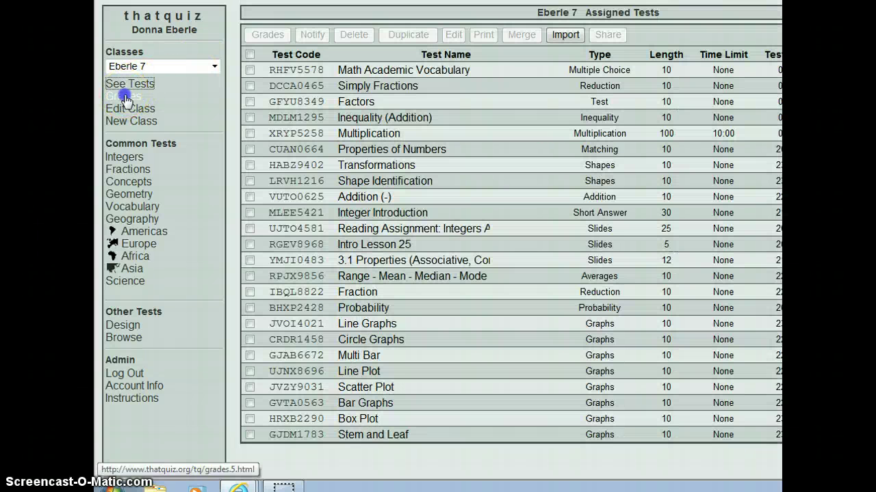
click(121, 97)
click(214, 66)
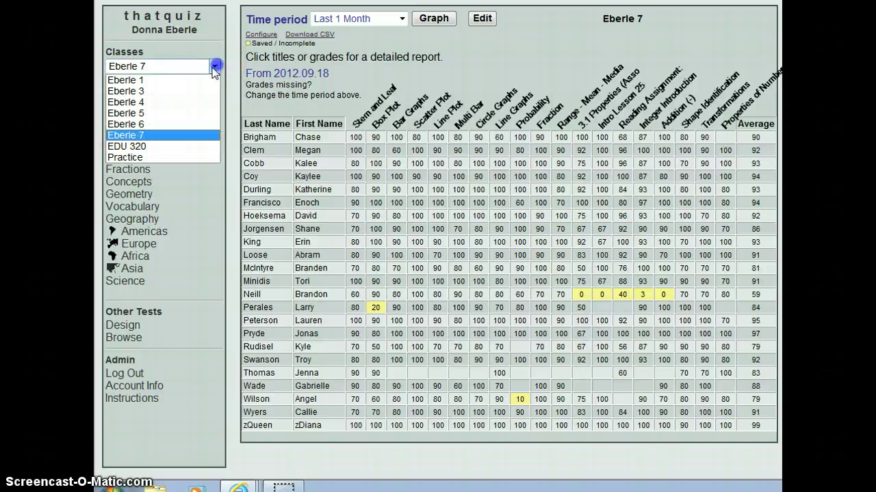
click(187, 80)
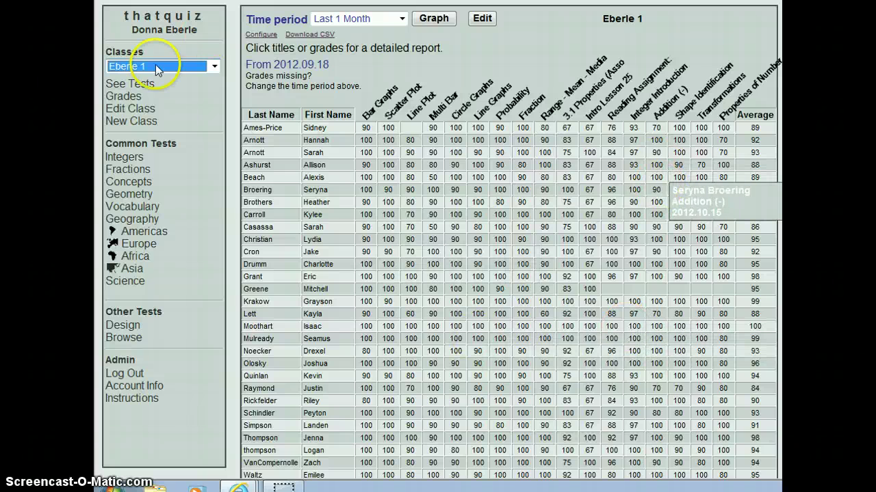
click(139, 109)
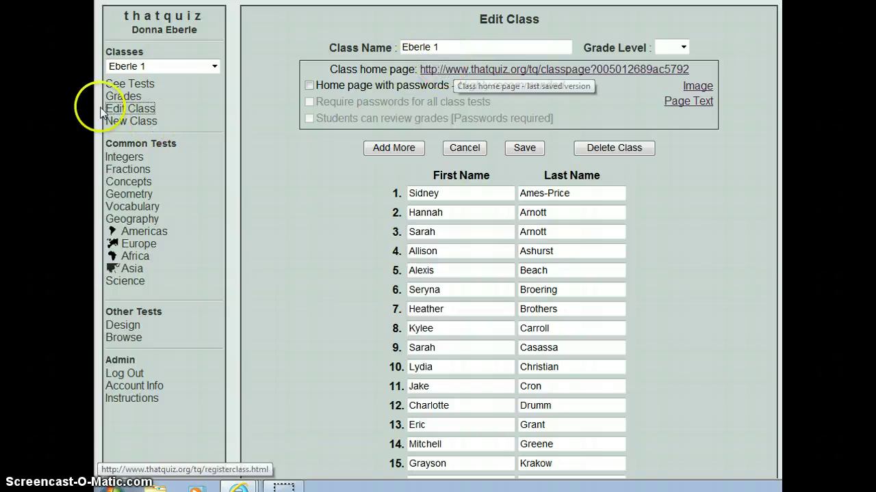
click(126, 121)
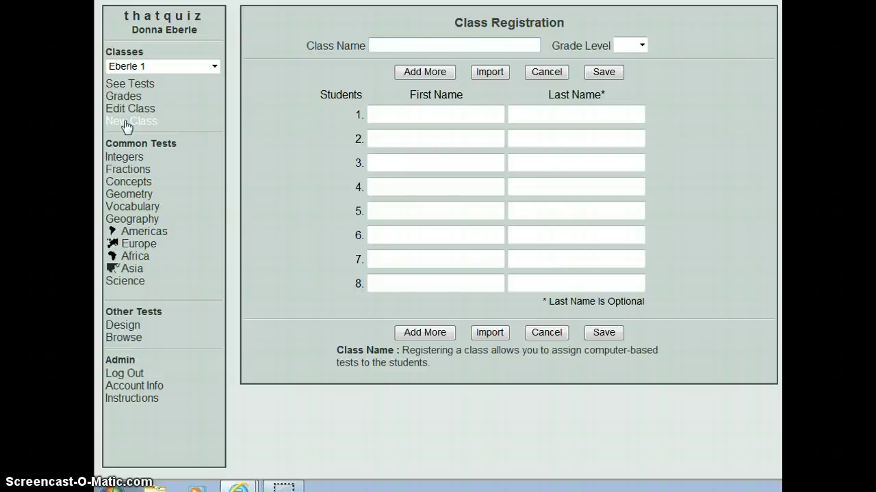
Set up Integers Arithmetic with triplet problems, all four operations, and more parentheses
click(140, 159)
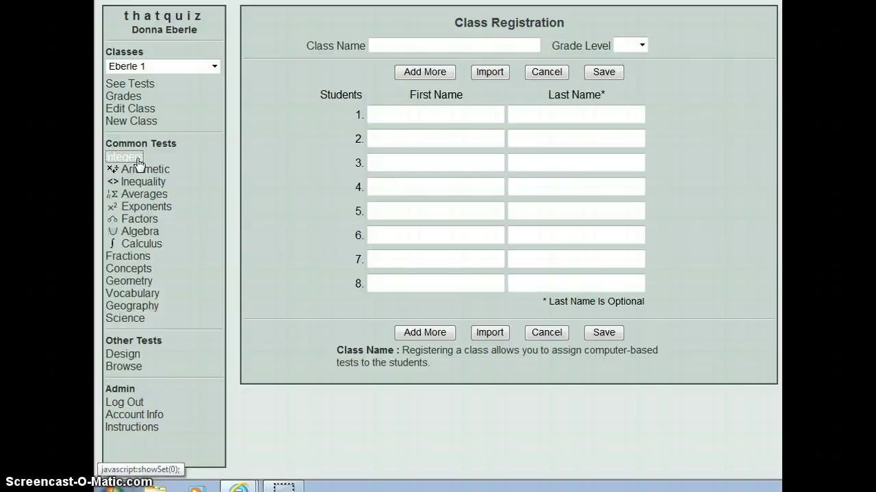
click(141, 170)
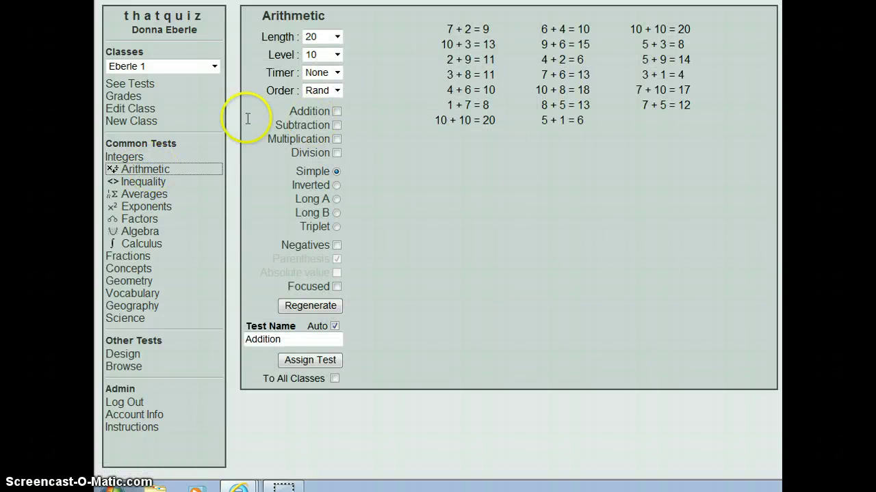
click(337, 226)
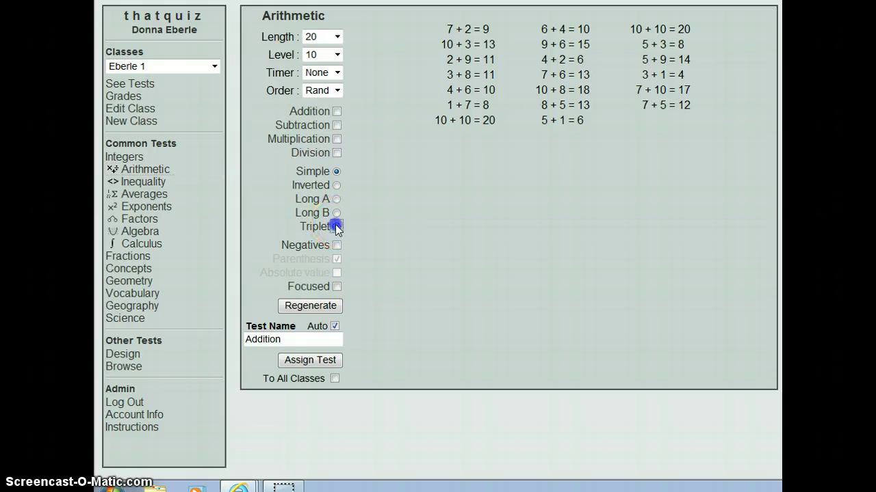
click(337, 112)
click(337, 126)
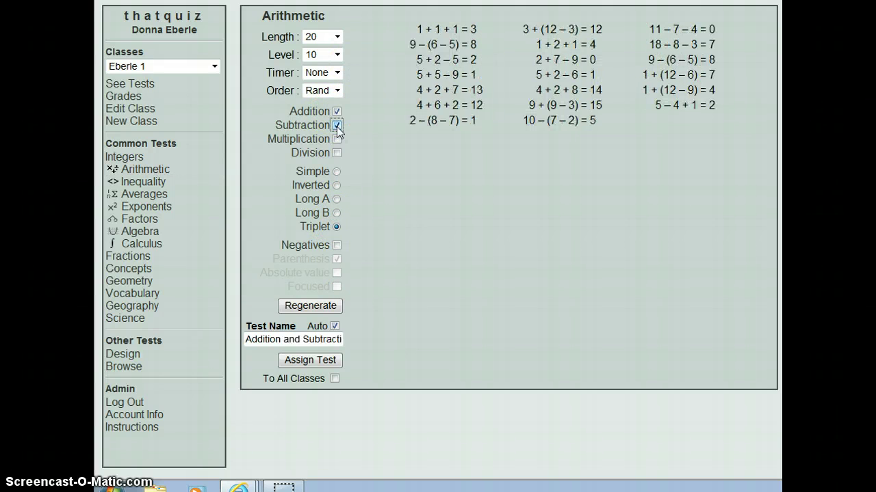
click(336, 140)
click(337, 154)
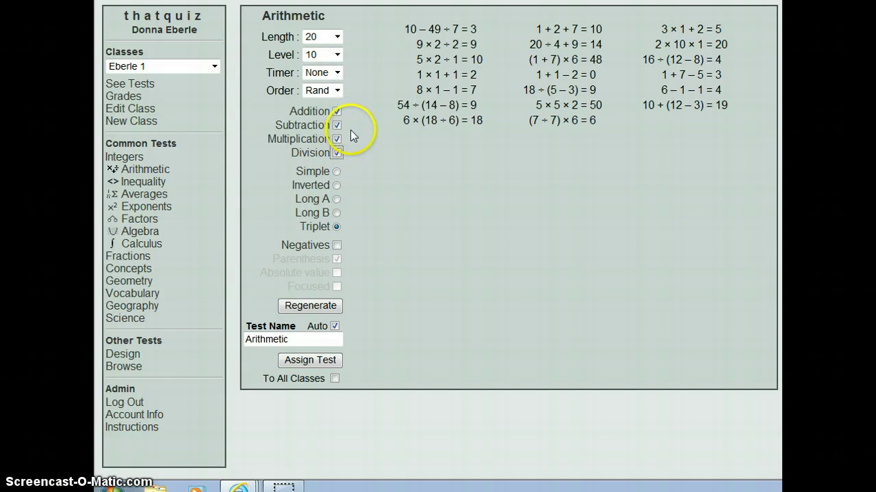
click(337, 259)
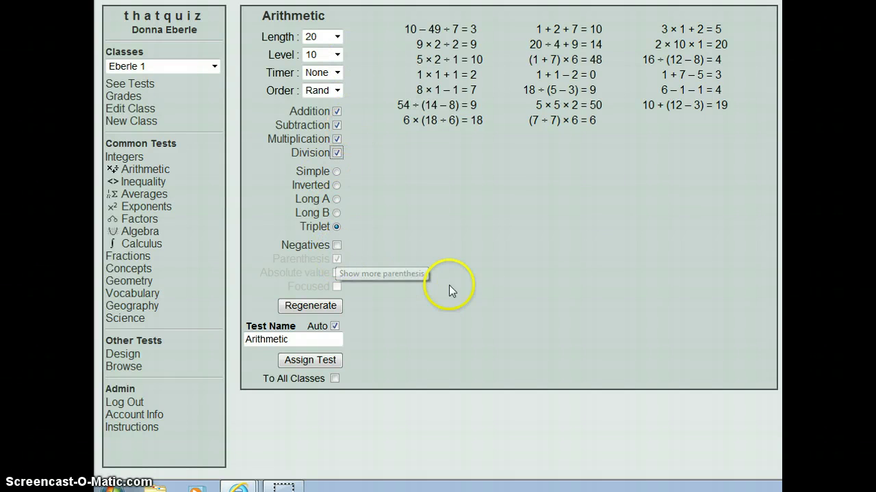
Set length to 10 questions, regenerate problems, and keep random order with no timer
click(337, 37)
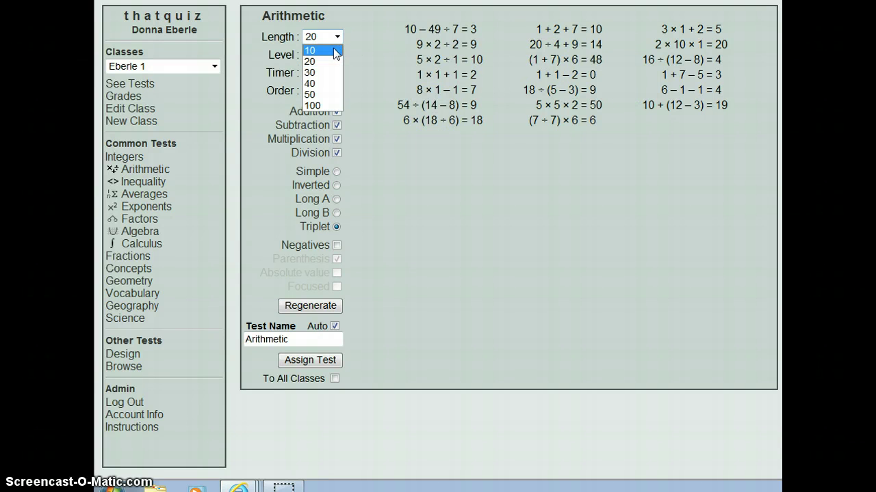
click(334, 50)
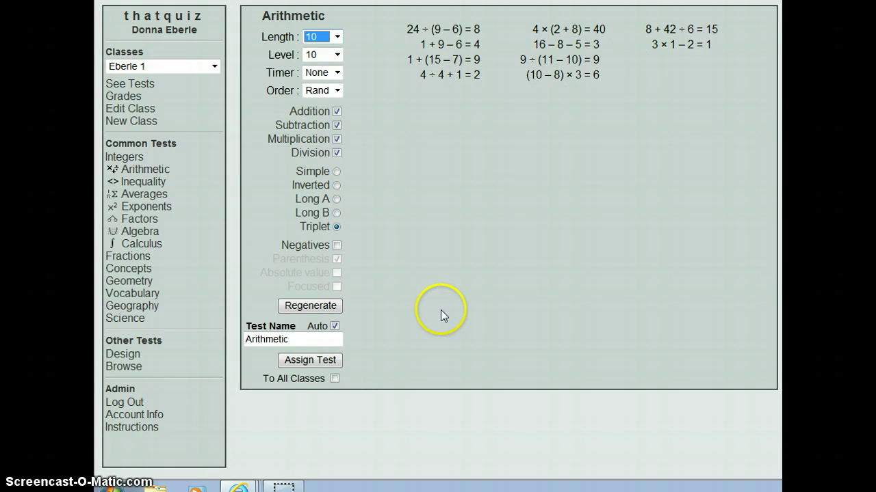
click(311, 305)
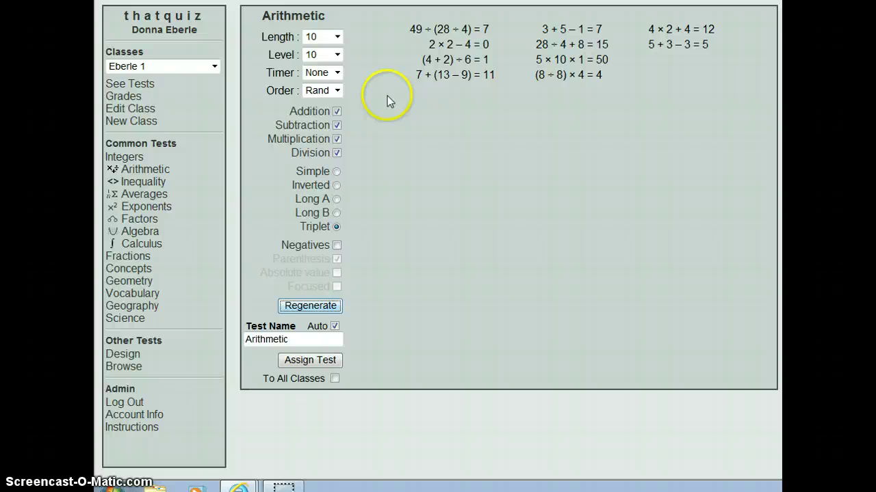
click(337, 90)
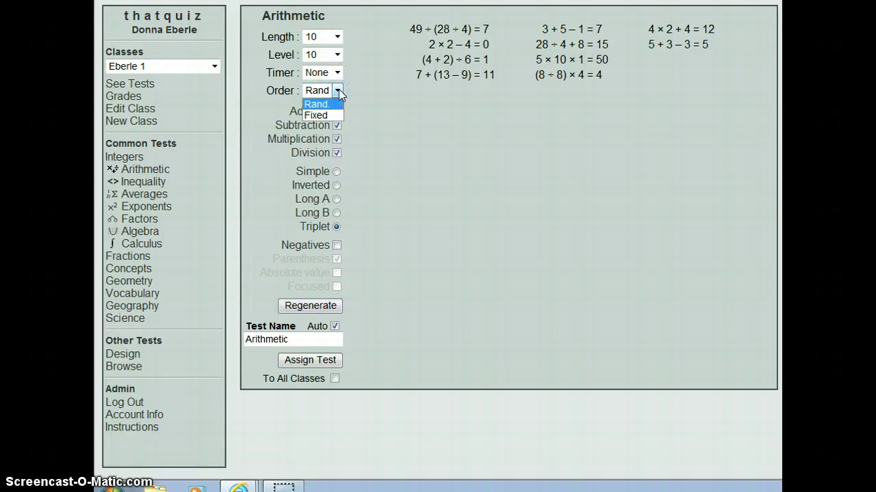
click(400, 101)
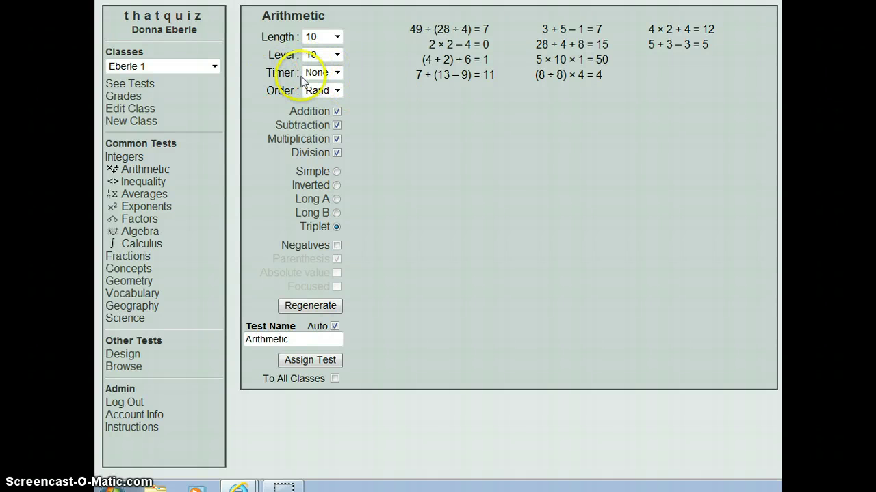
click(338, 73)
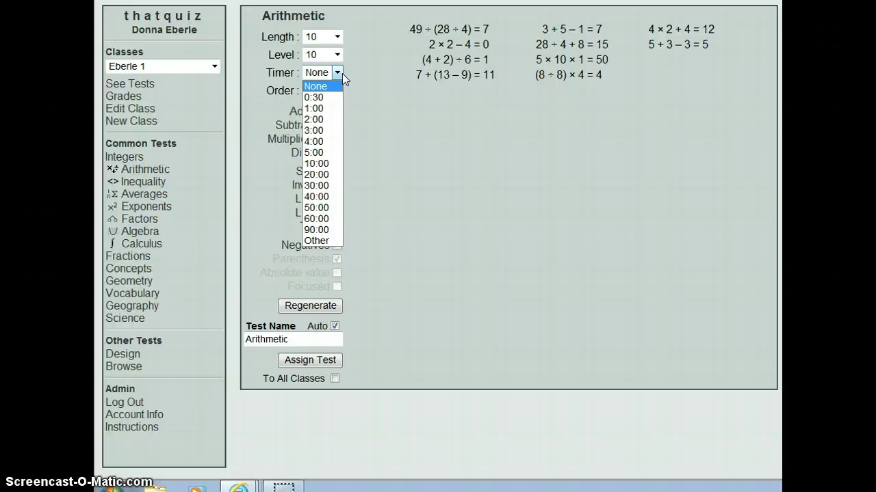
click(342, 73)
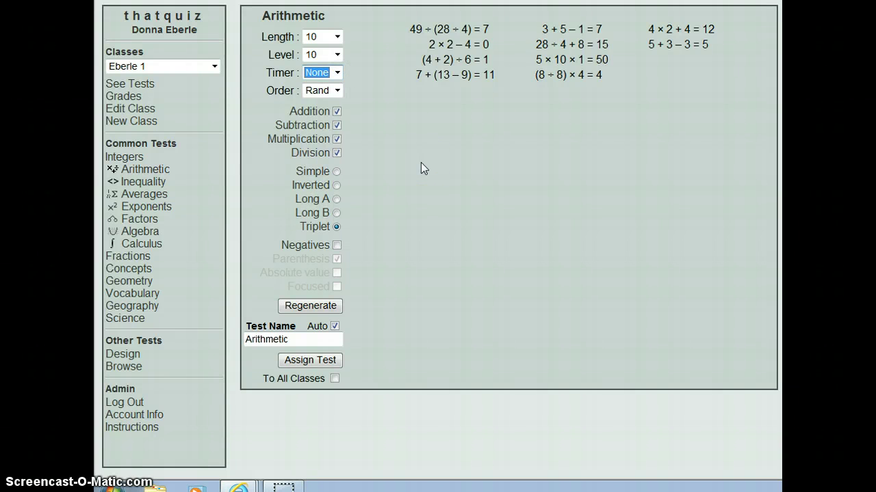